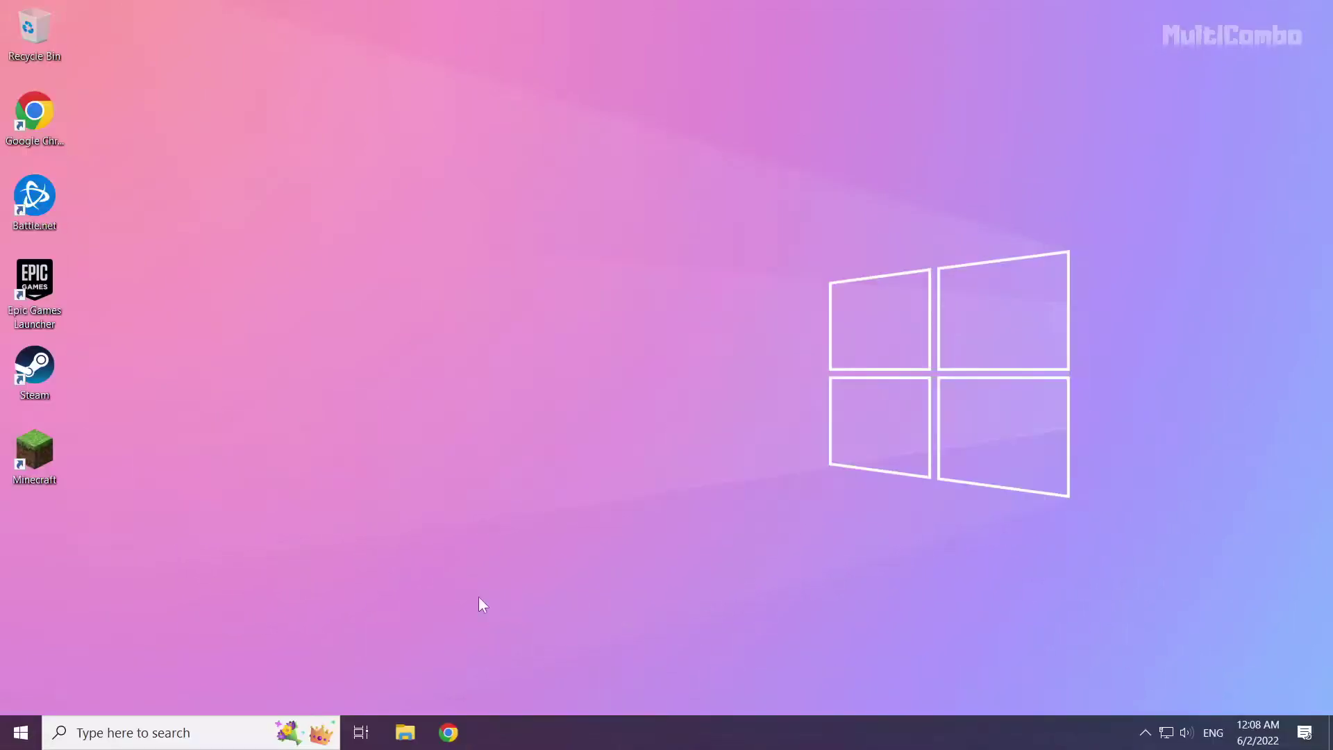
Search Windows for 'control panel' and open the Control Panel best match.
left_click(136, 733)
type("c")
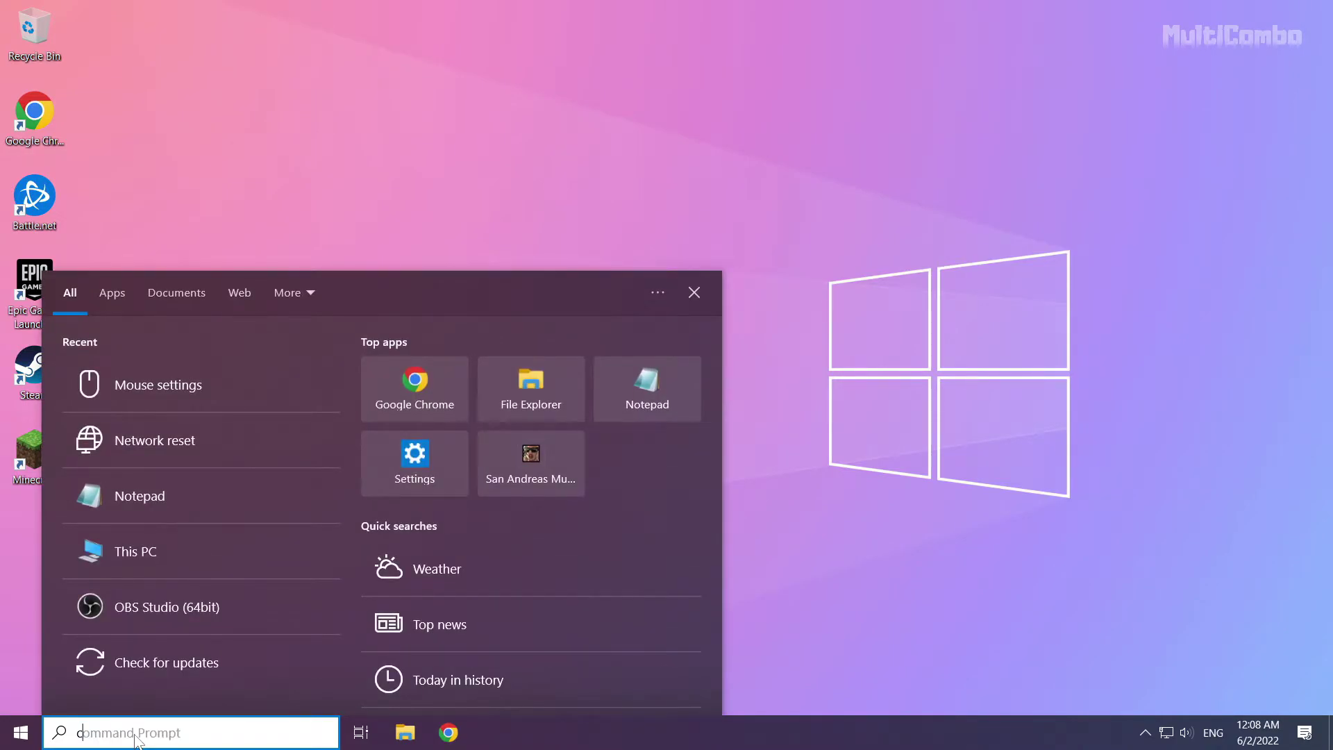
type("ontrol pa")
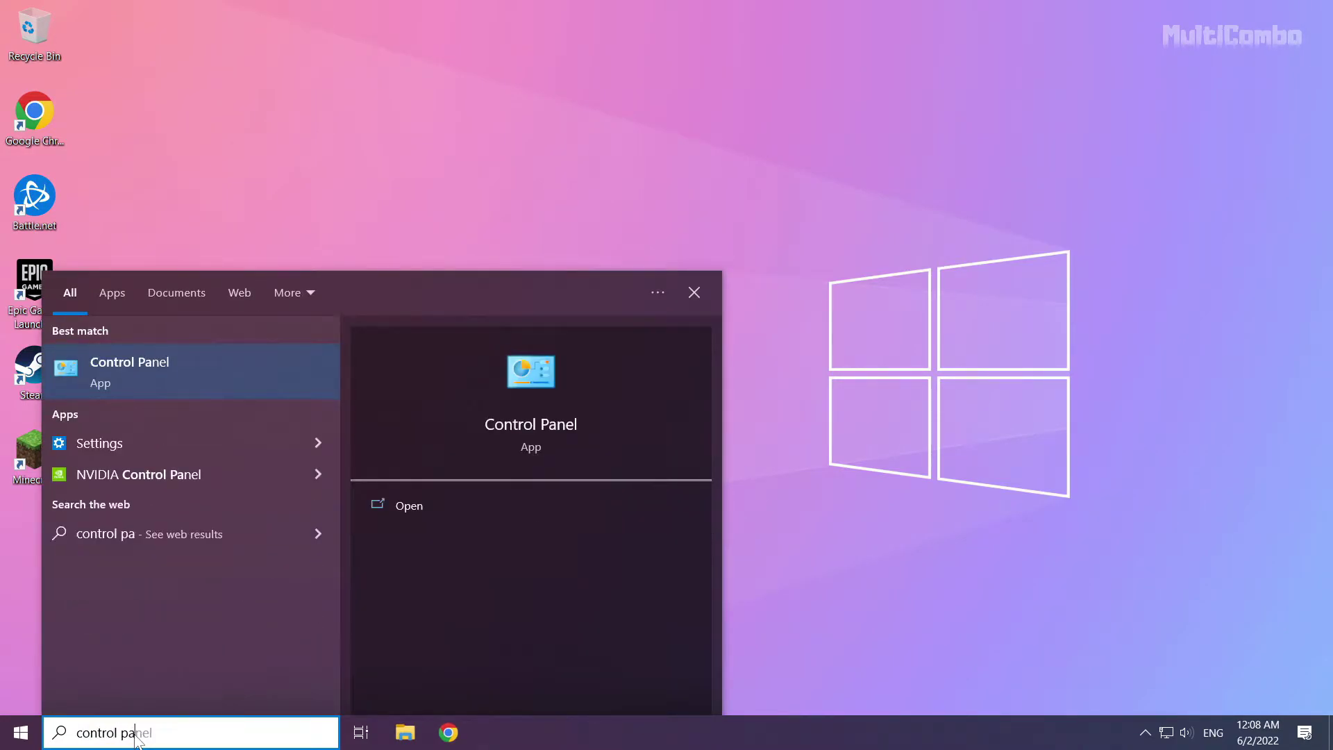
type("nel")
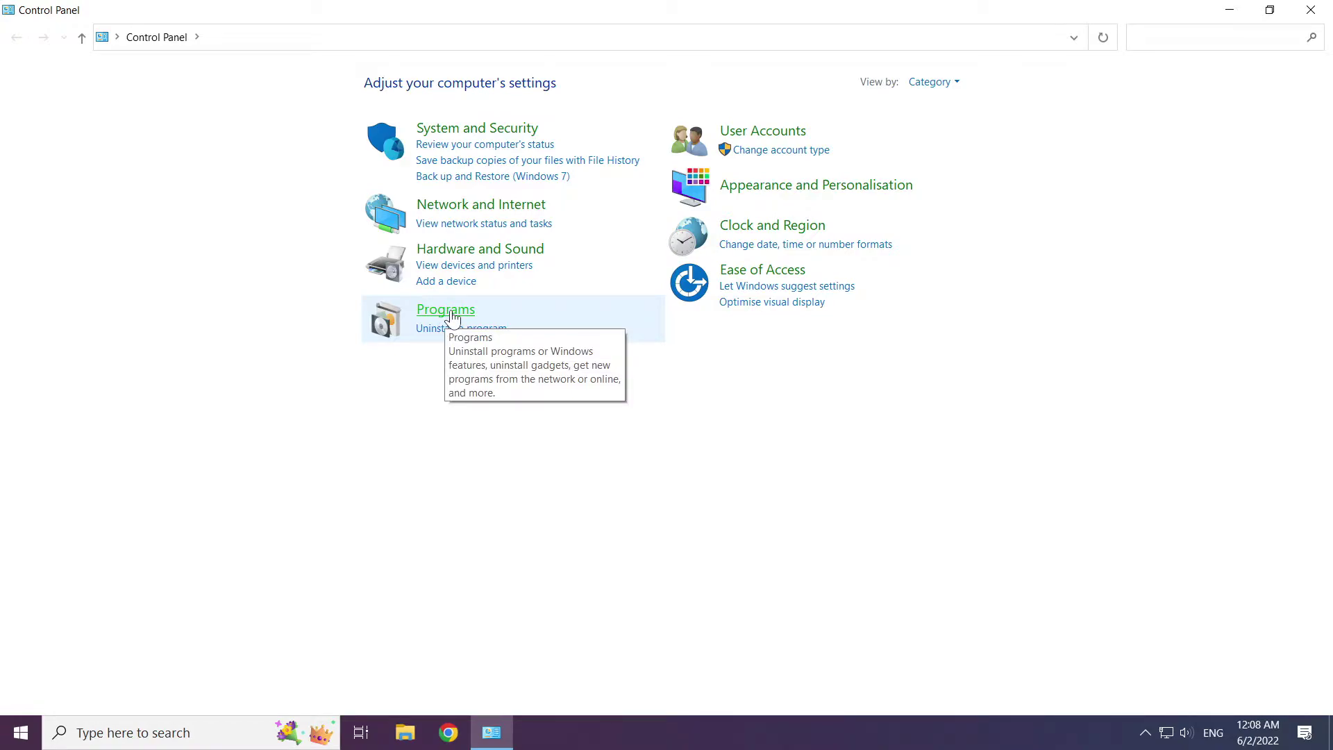
Open the Java Control Panel from Control Panel's Programs category.
left_click(453, 317)
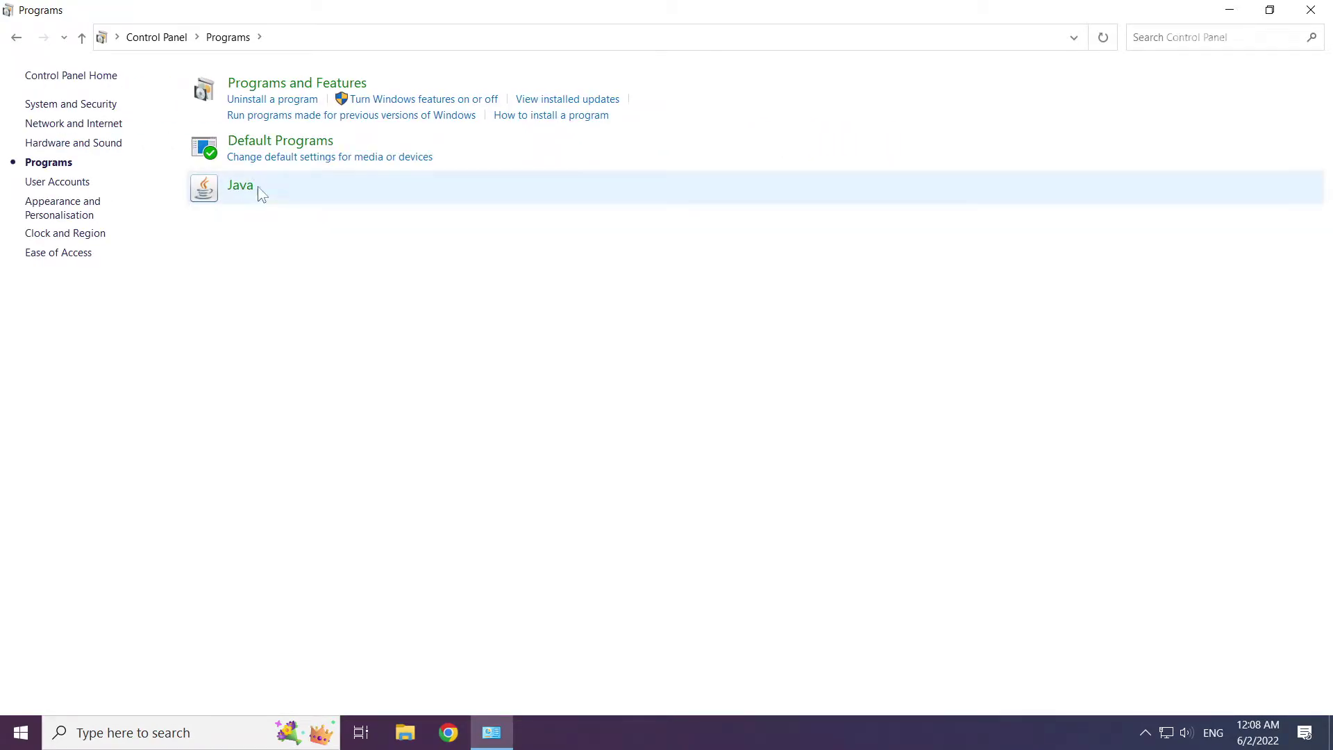
left_click(241, 197)
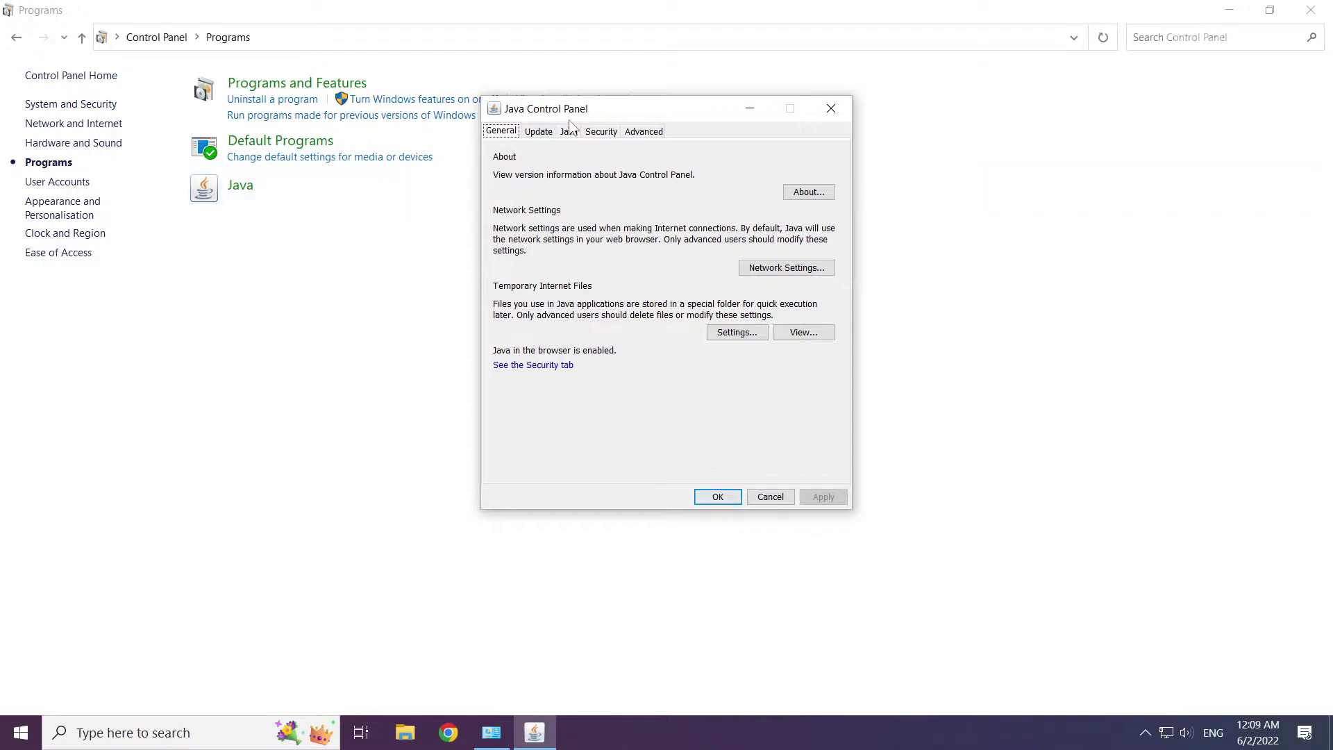
Run Update Now on the Java Update tab, confirm with OK, and close Control Panel.
left_click_drag(586, 106, 573, 144)
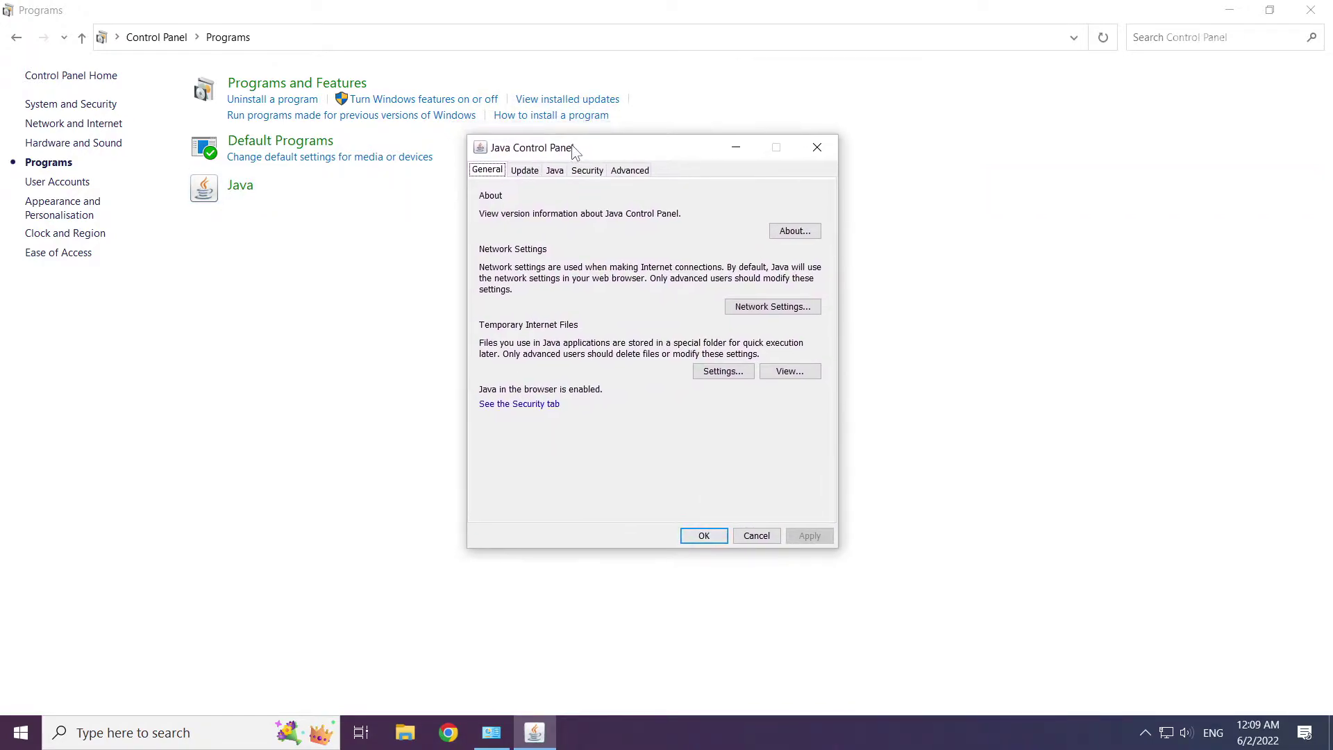
left_click(524, 172)
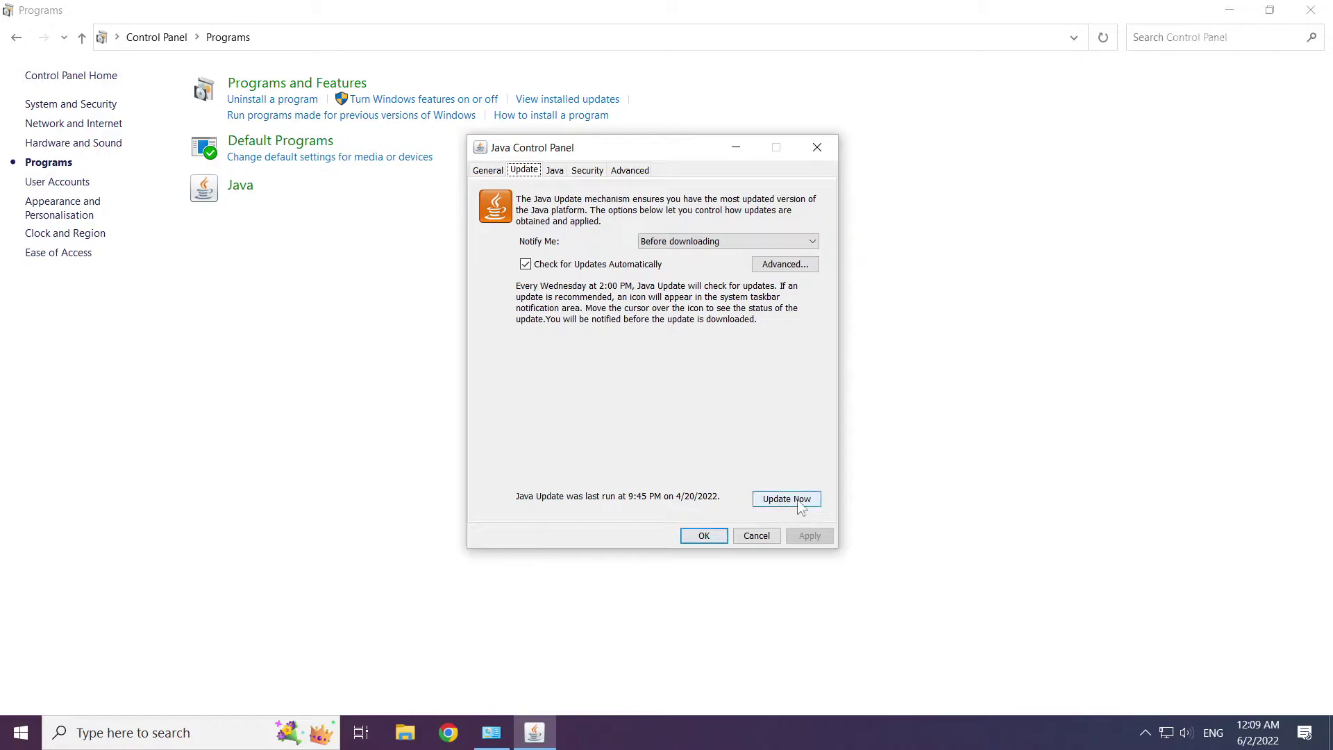
left_click(801, 506)
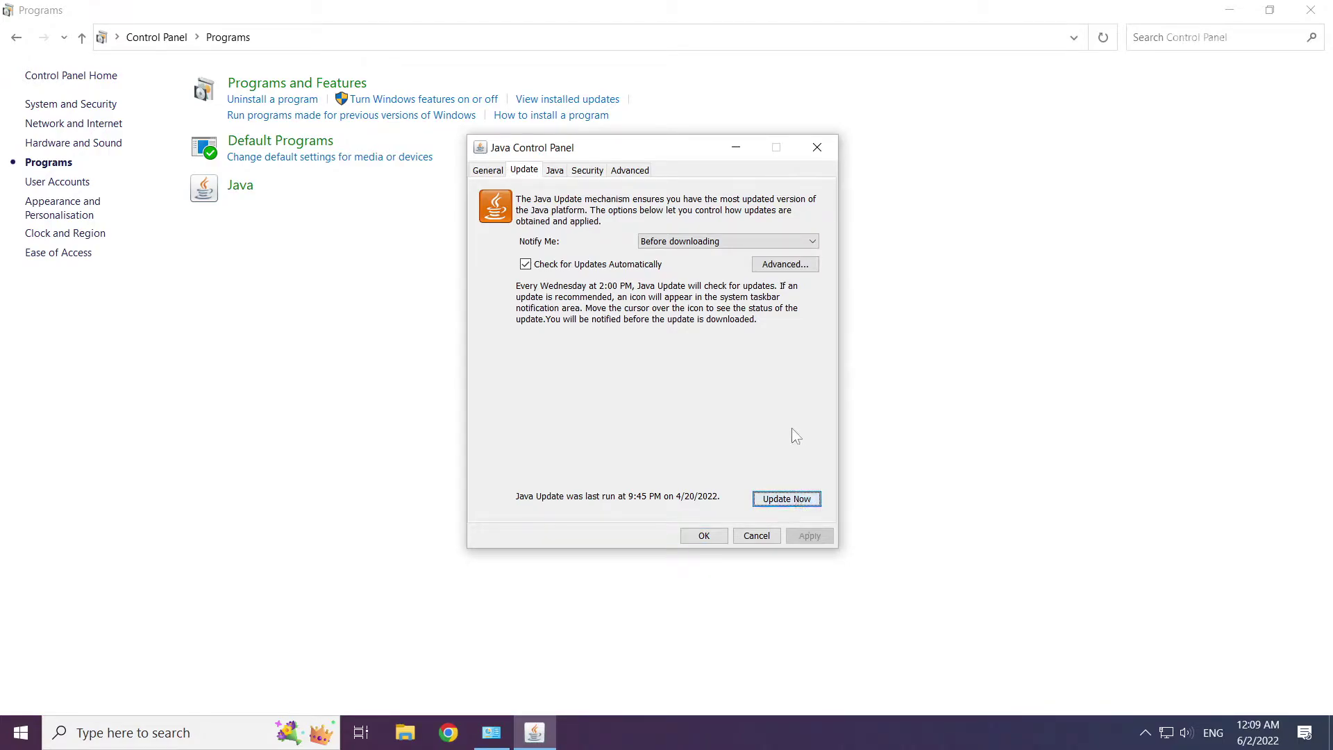
left_click(704, 535)
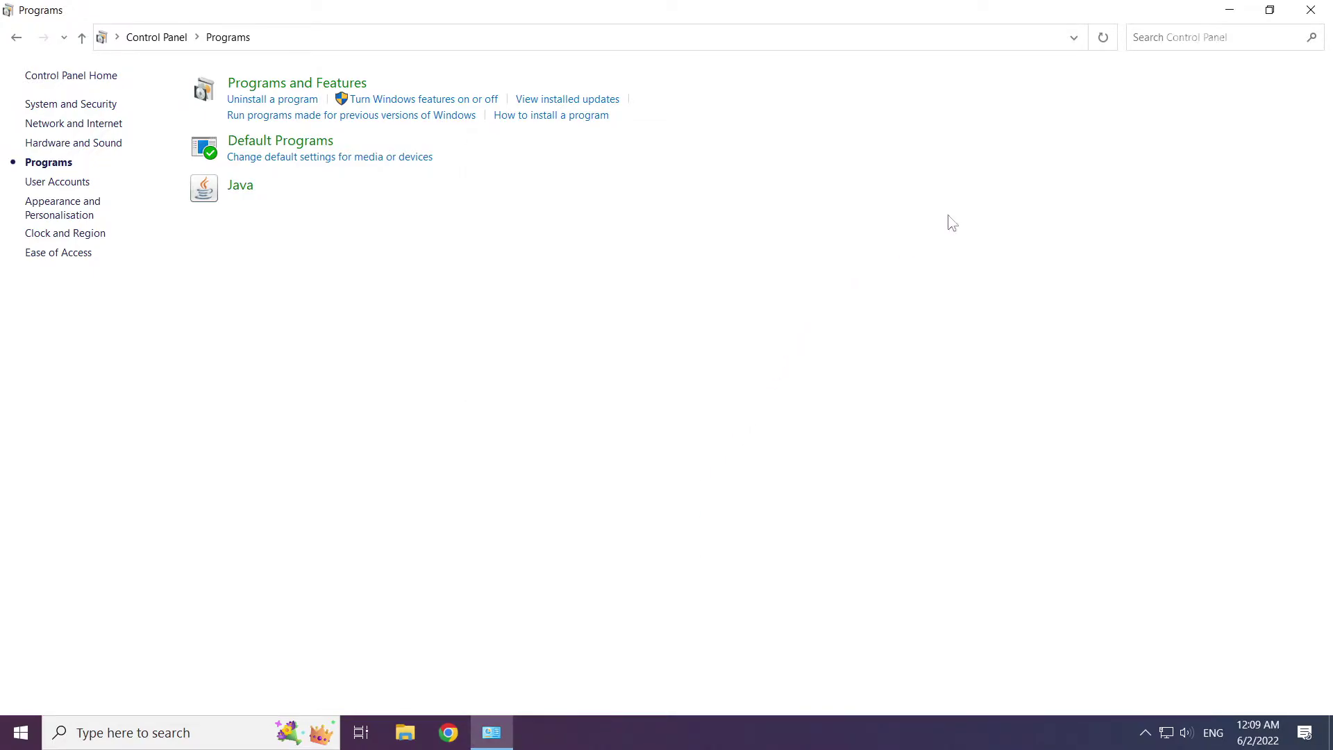
left_click(1314, 13)
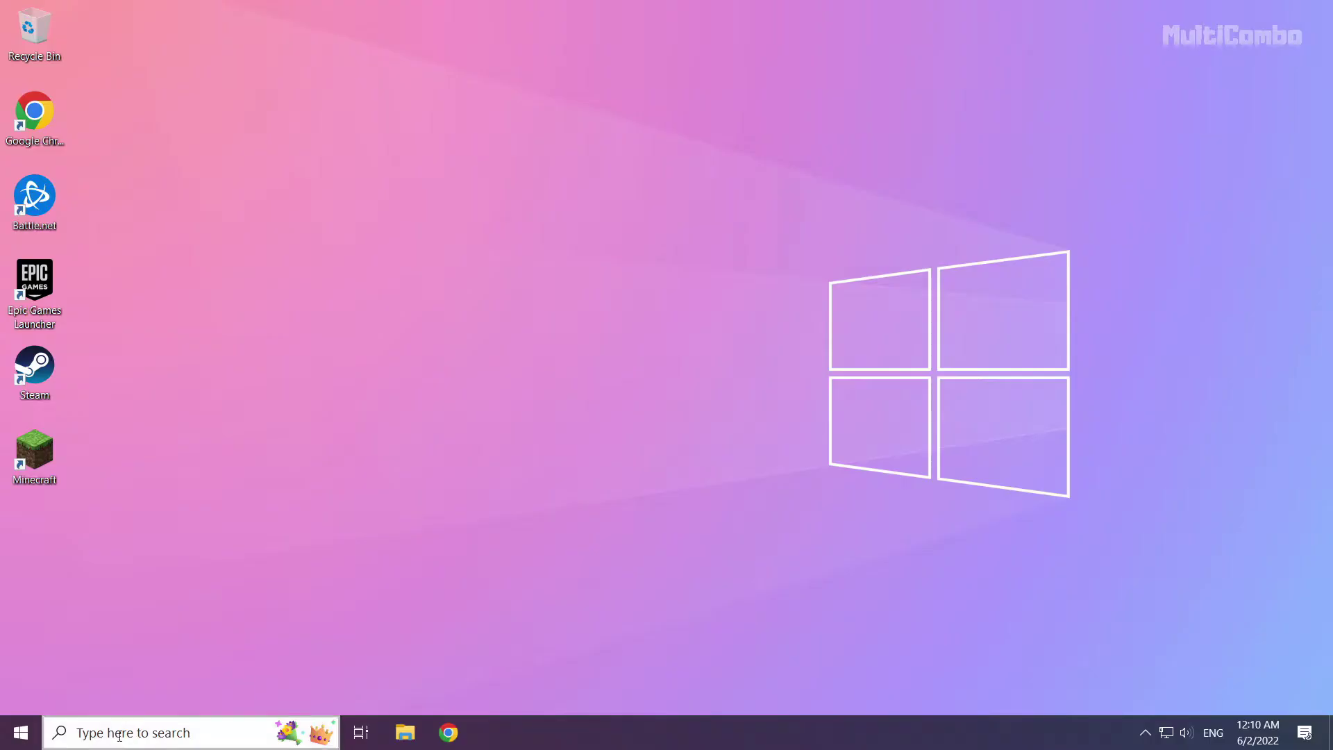
Search 'allow an app' and open 'Allow an app through Windows Firewall'.
left_click(222, 734)
type("a")
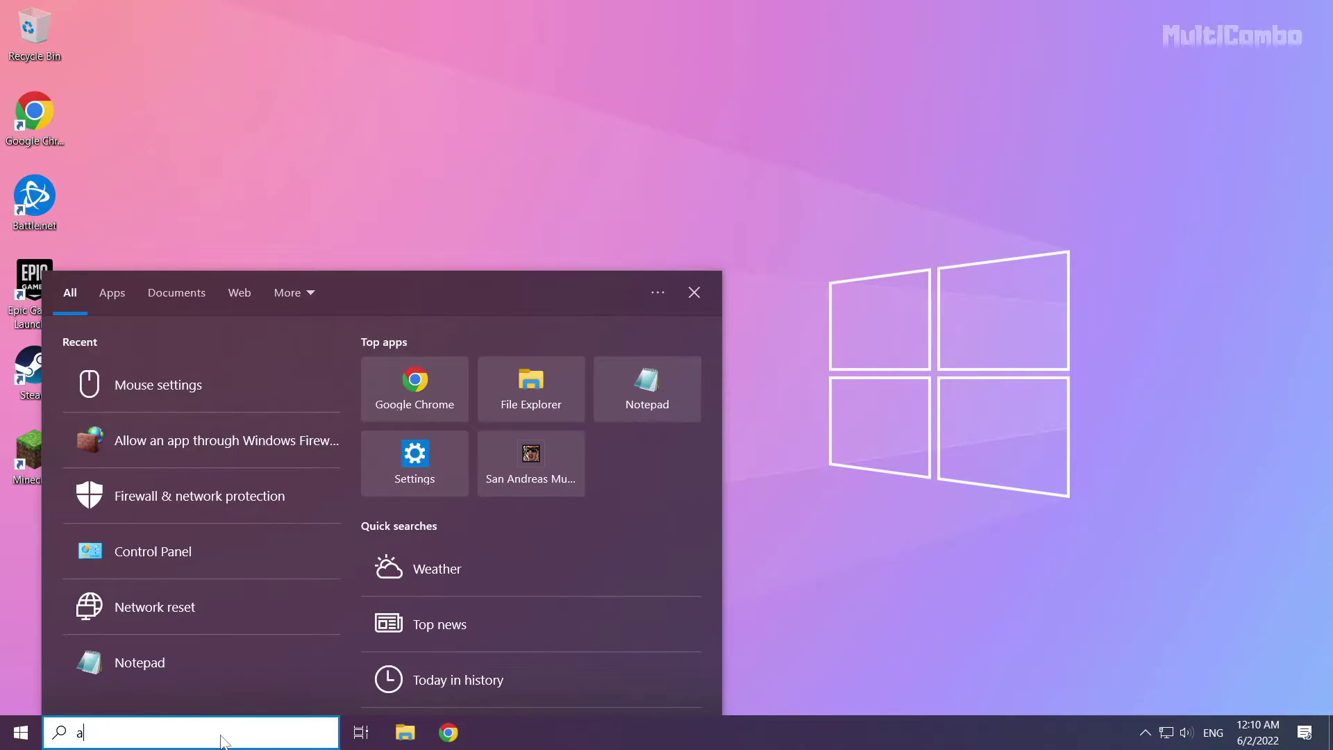
type("llow an app")
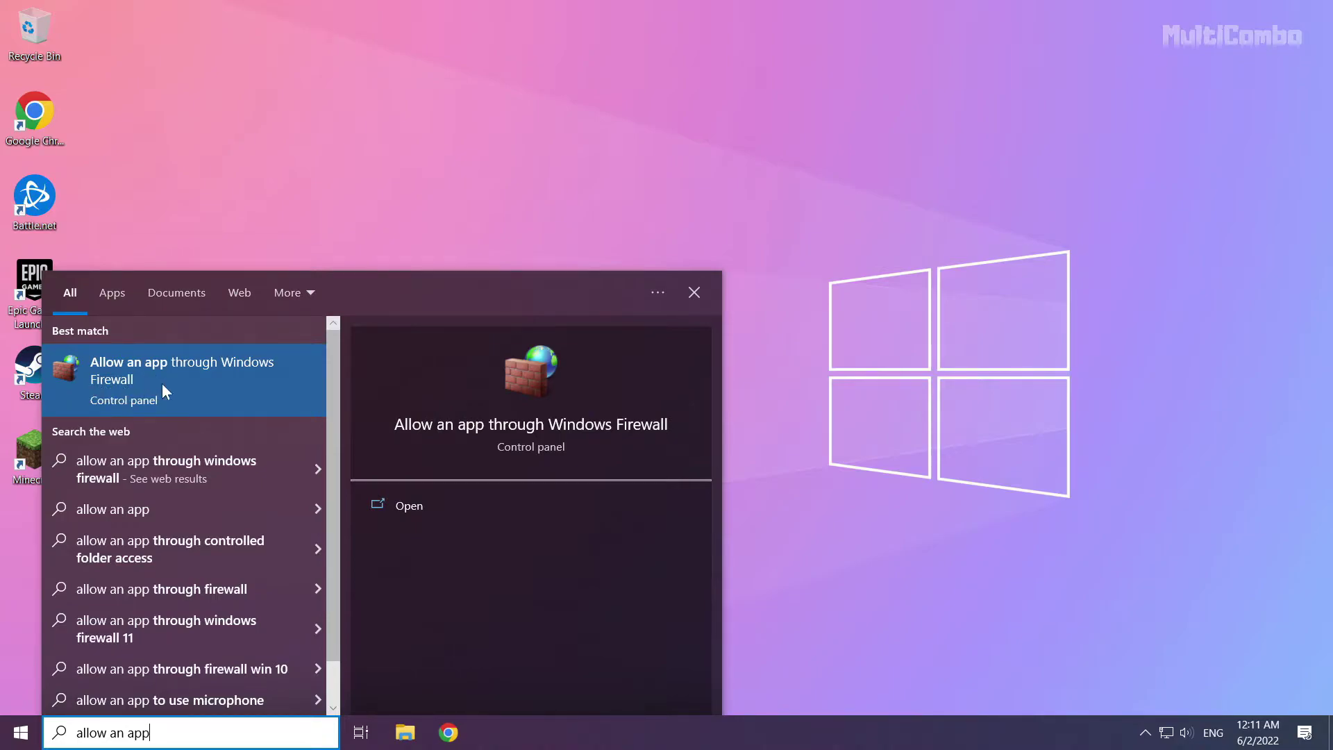
left_click(218, 377)
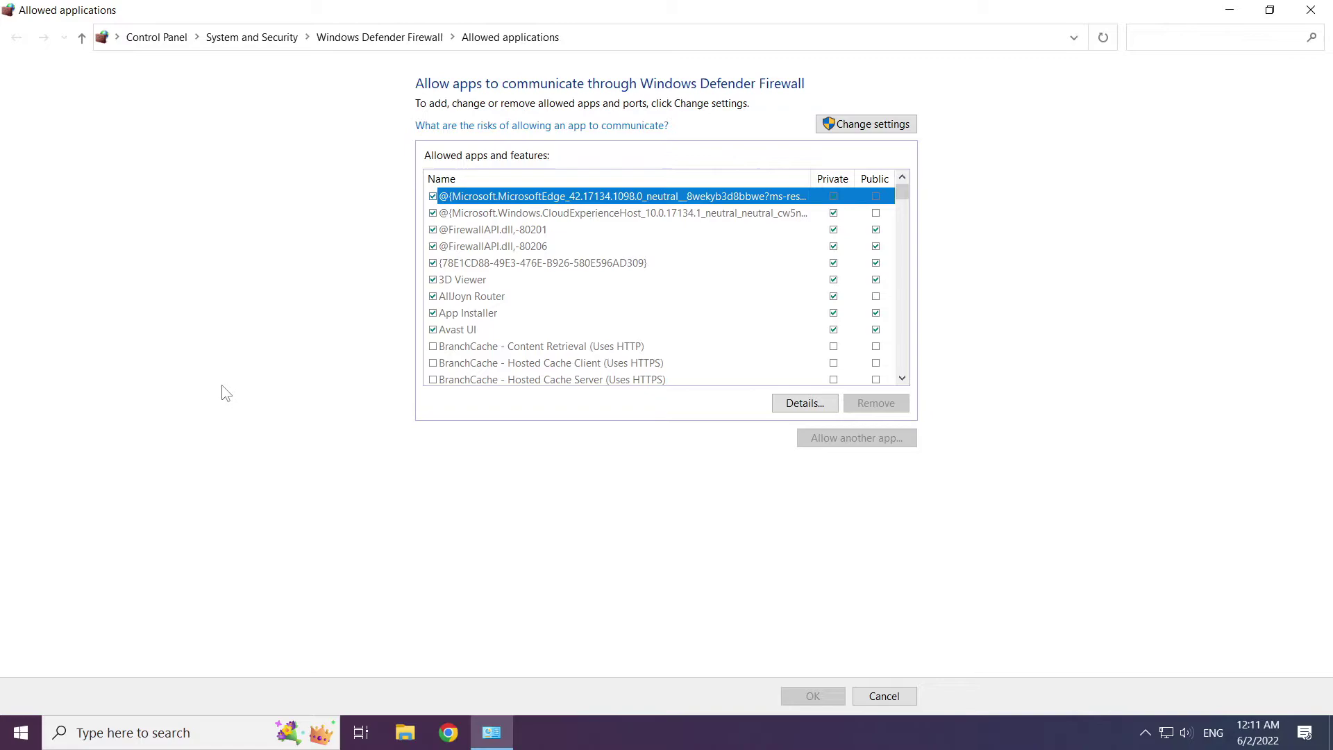
Allow javaw through the firewall on Private and Public networks and save with OK.
left_click(902, 196)
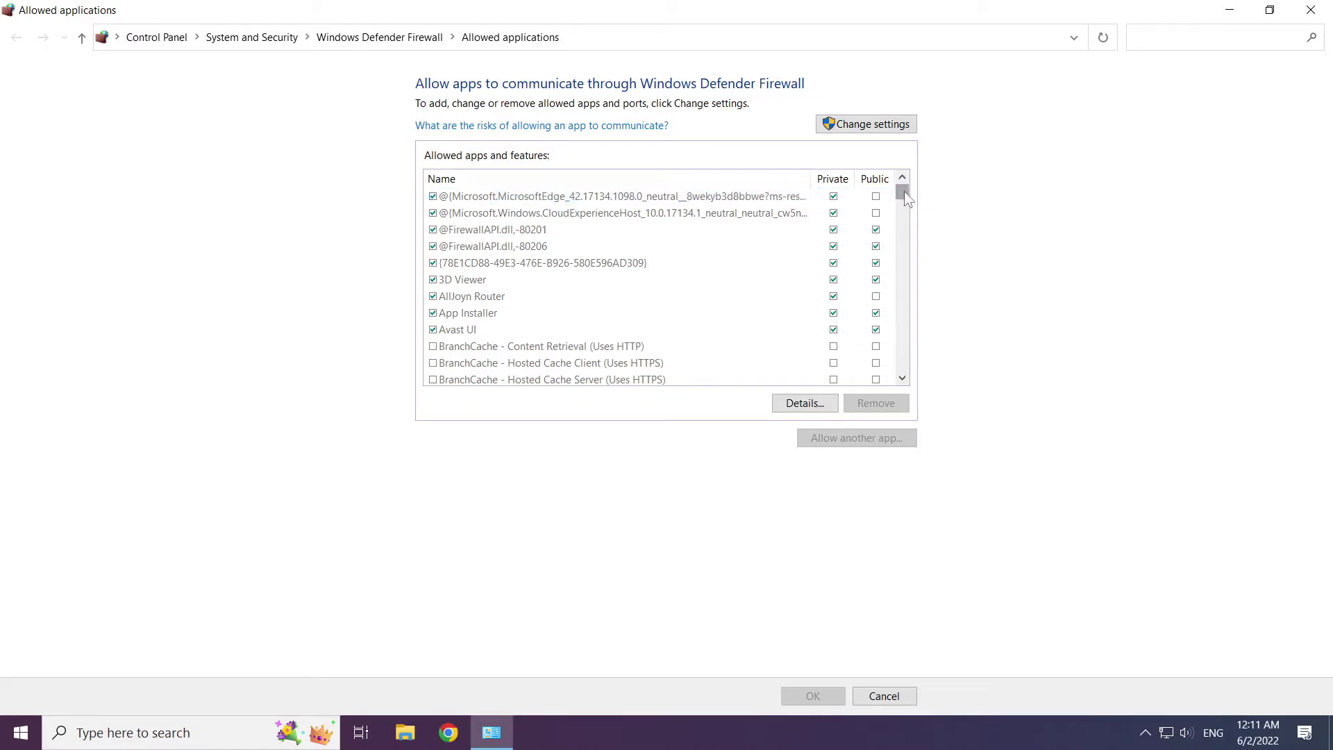
left_click_drag(902, 192, 917, 238)
type("j")
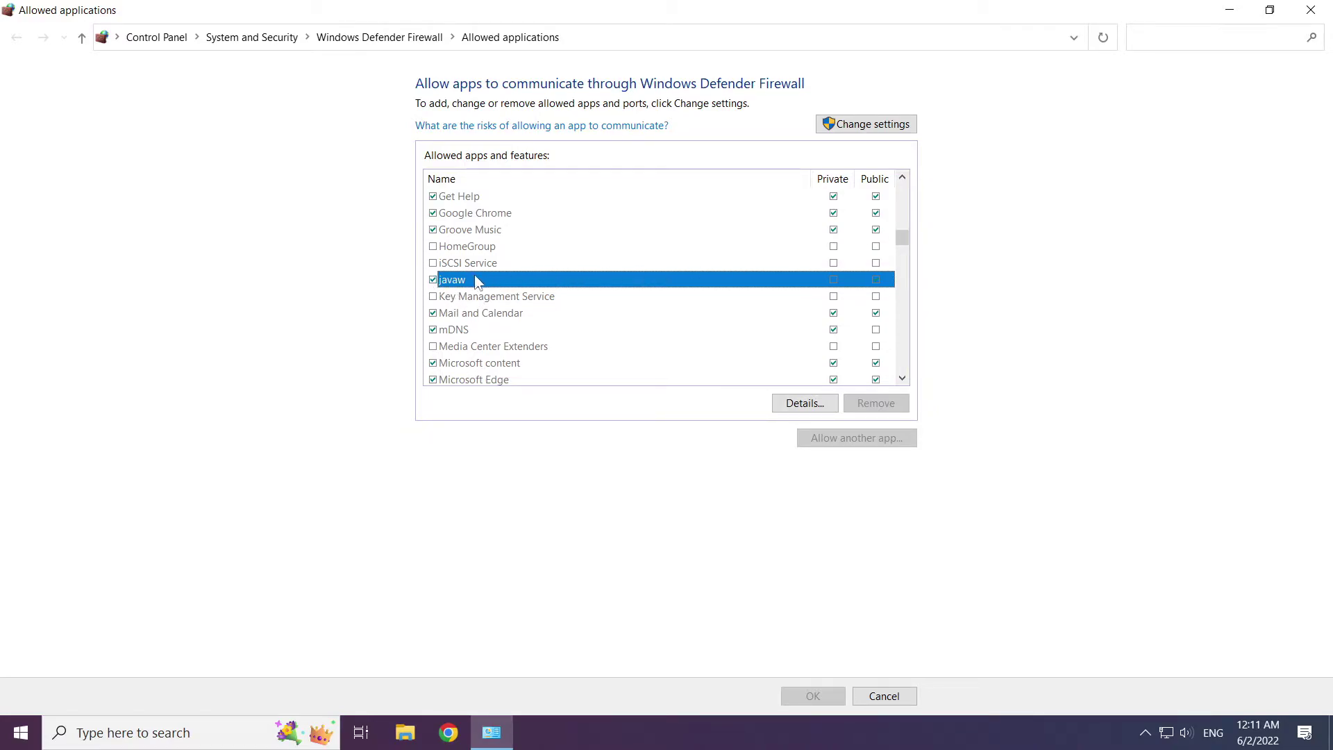
left_click(875, 125)
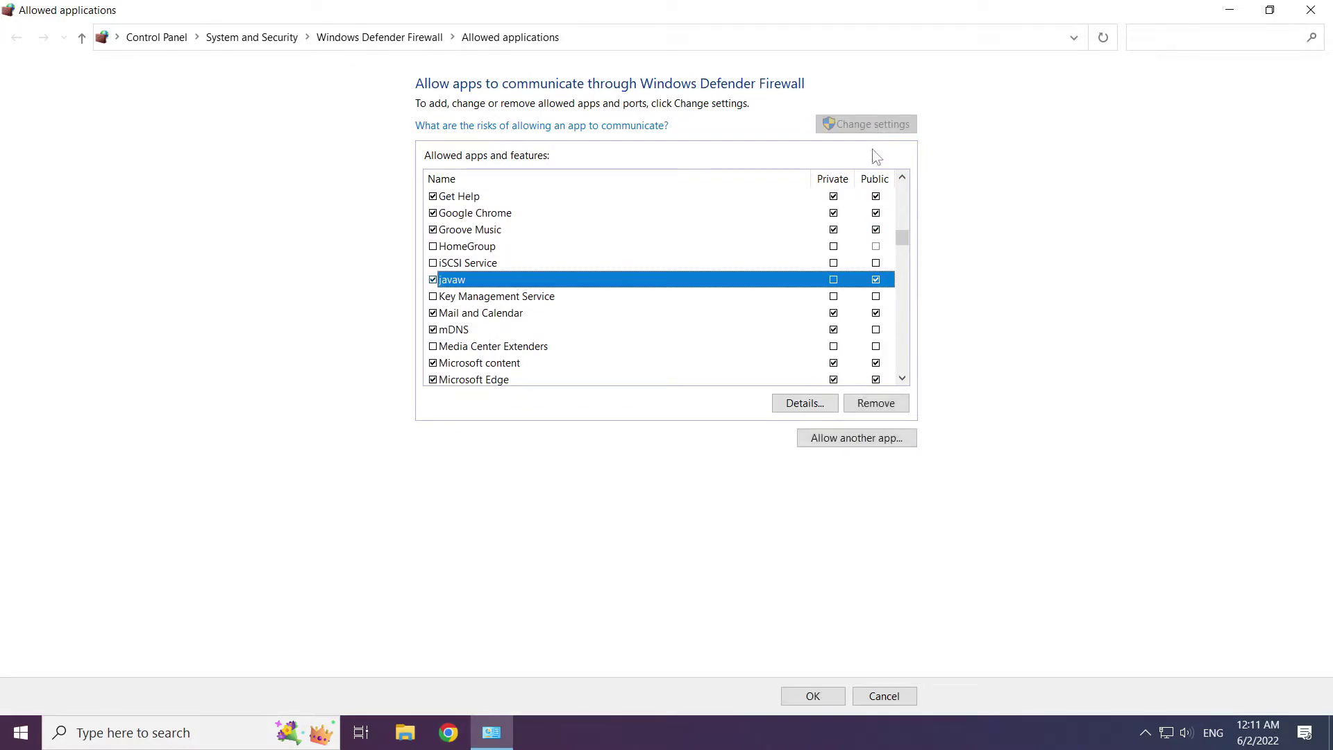
left_click(832, 281)
left_click(875, 280)
left_click(815, 697)
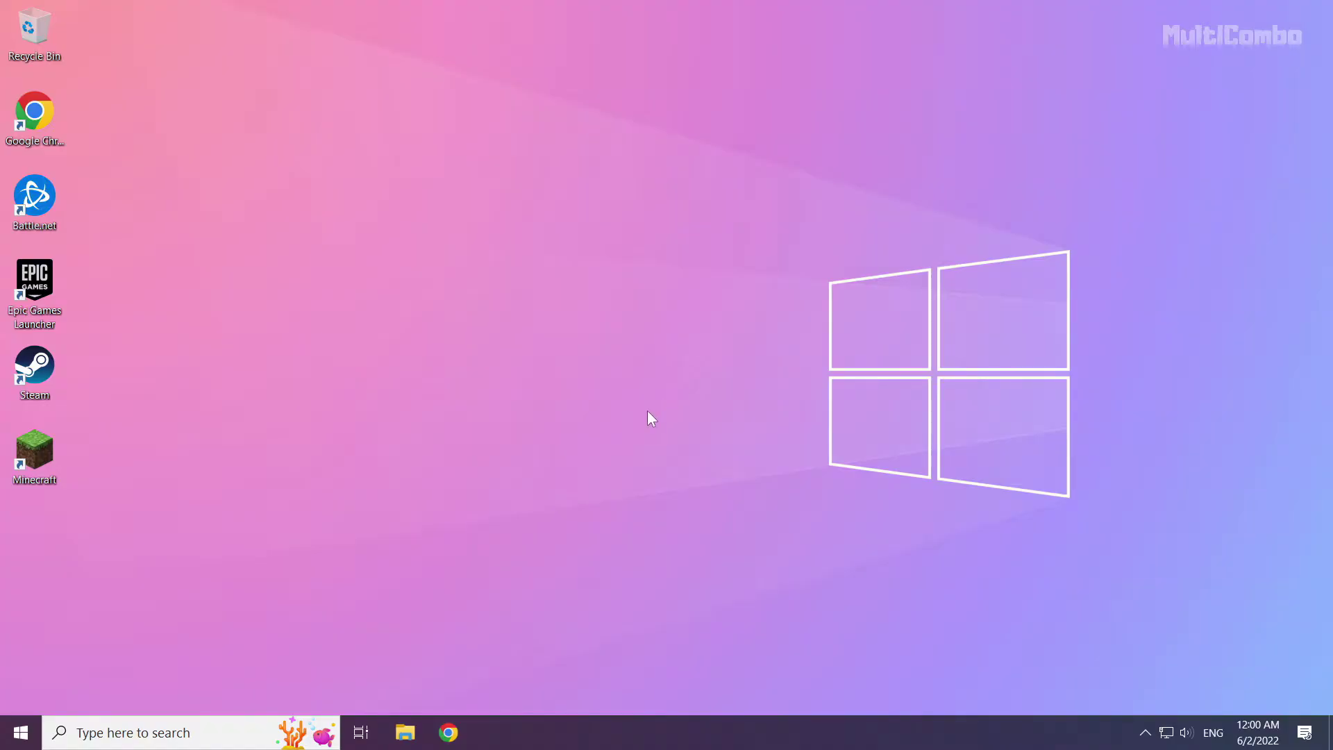
Search 'cmd' and run Command Prompt as administrator.
left_click(174, 733)
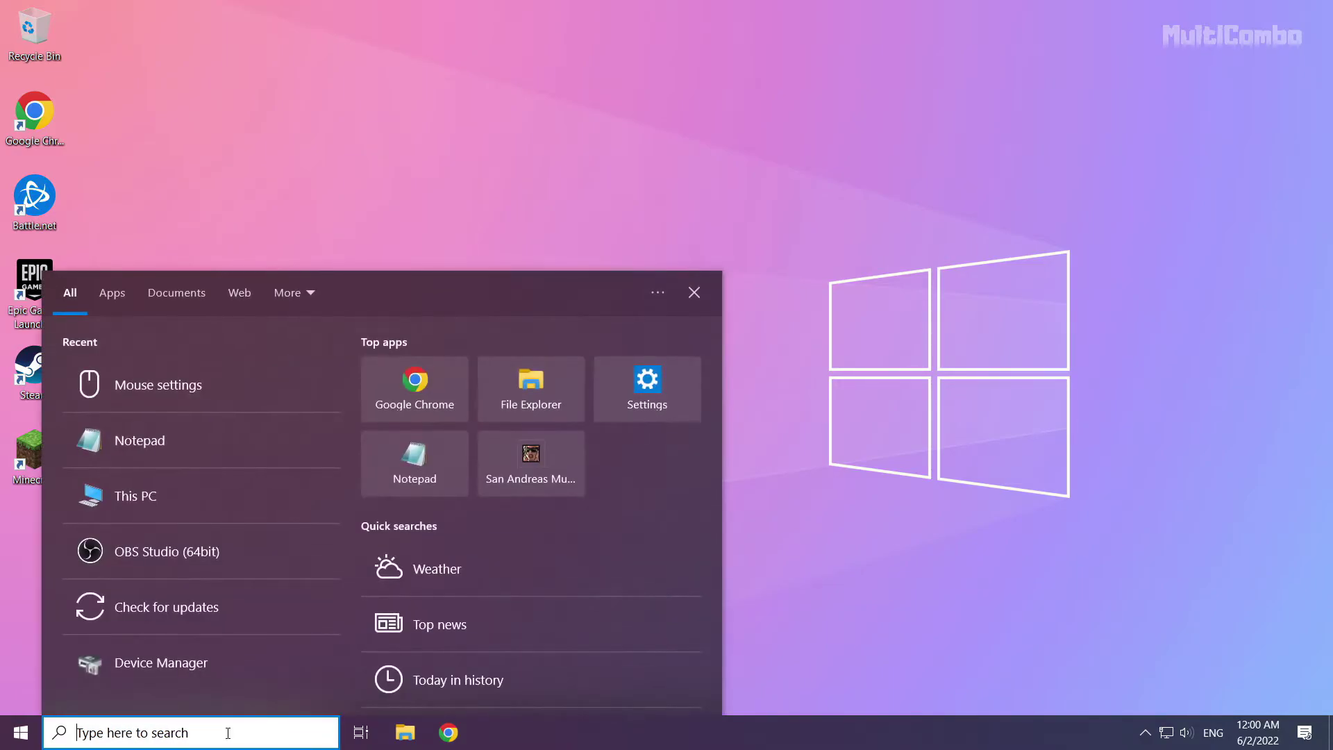
type("cm")
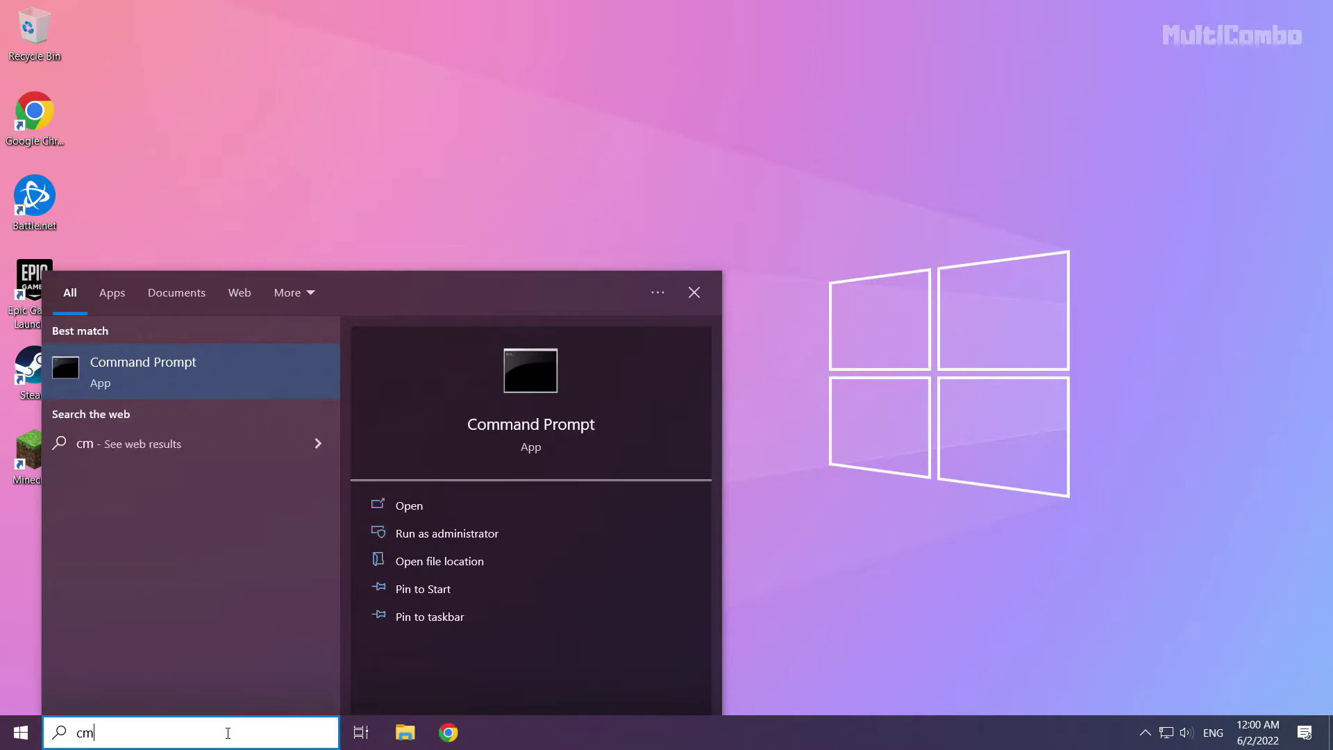
type("d")
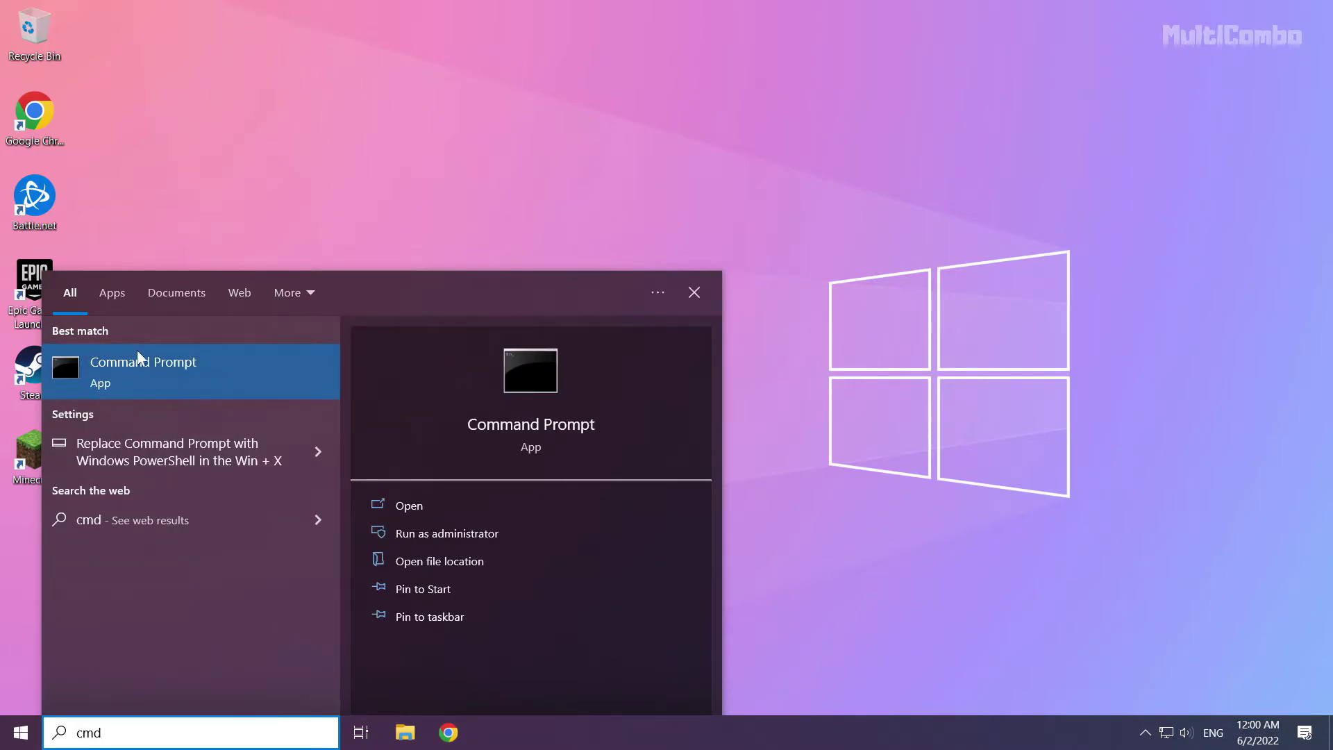
right_click(238, 363)
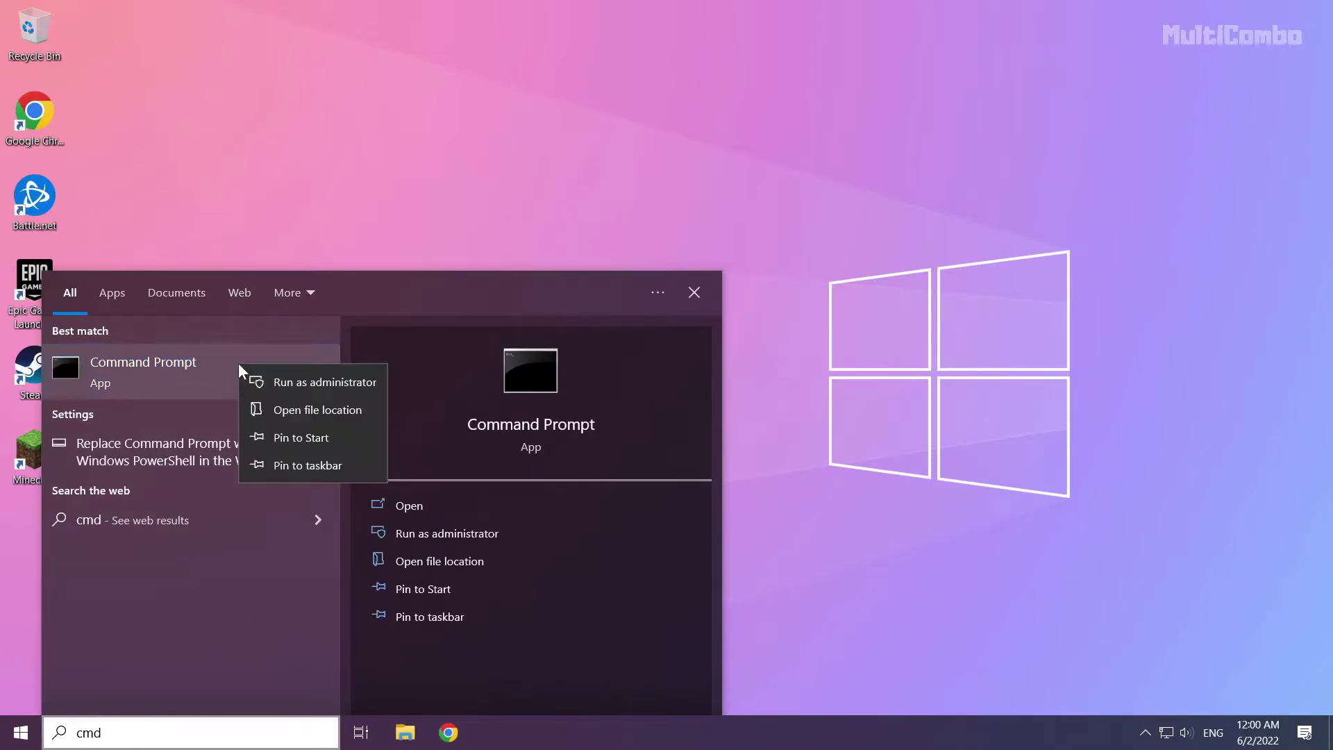
left_click(314, 381)
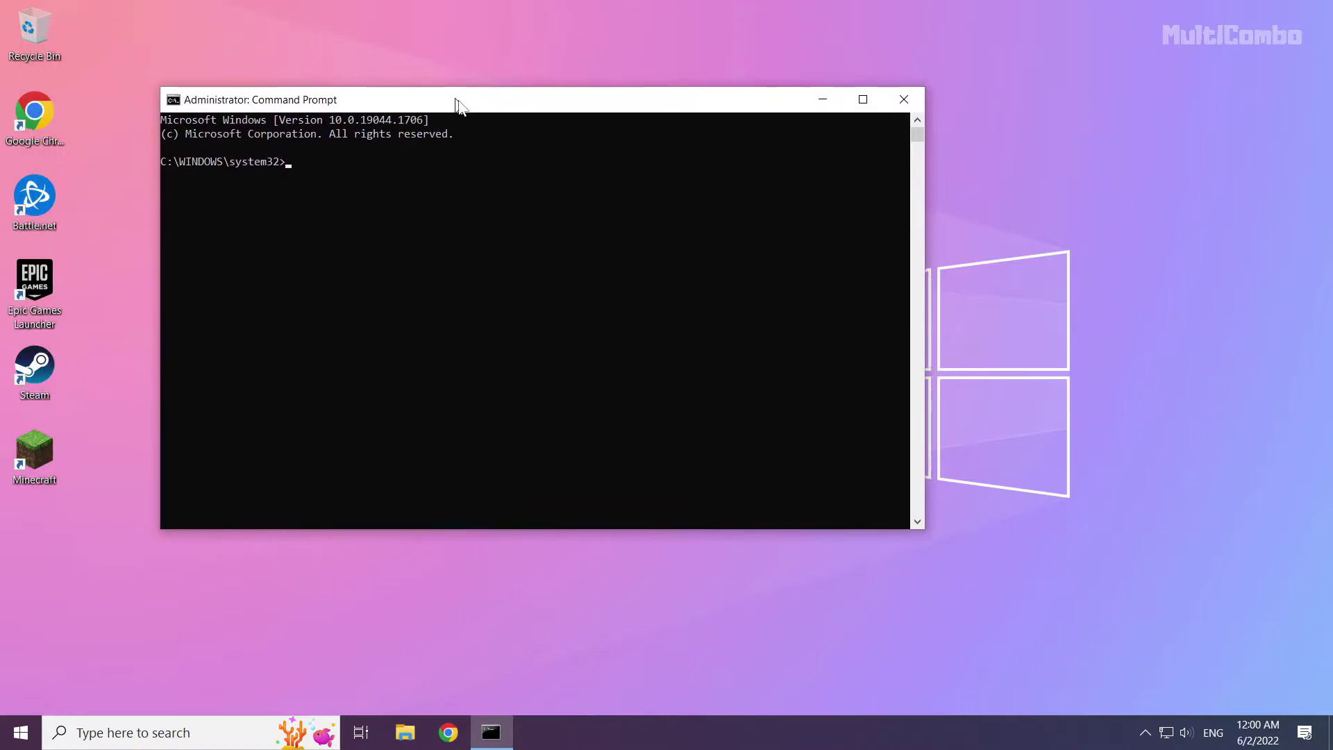
Centre the Command Prompt window and run ipconfig /flushdns.
left_click_drag(323, 41, 587, 152)
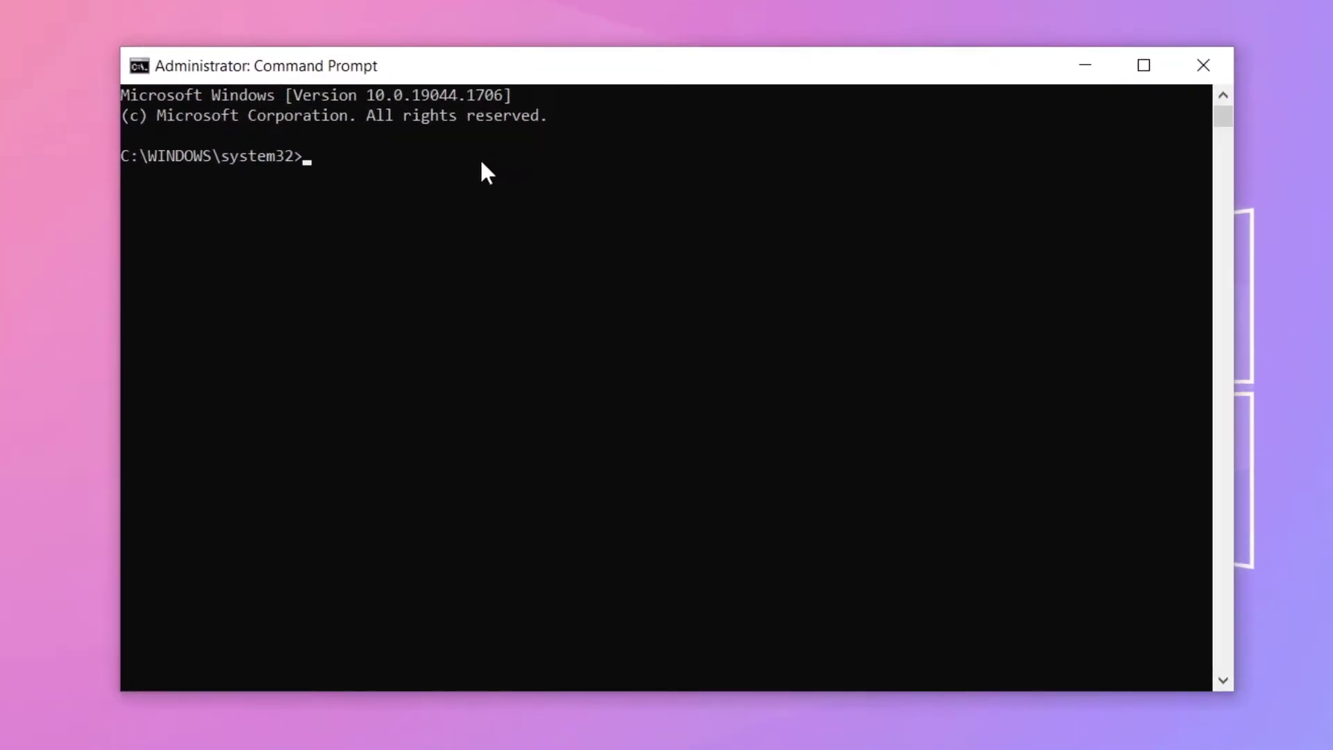
type("ipconf")
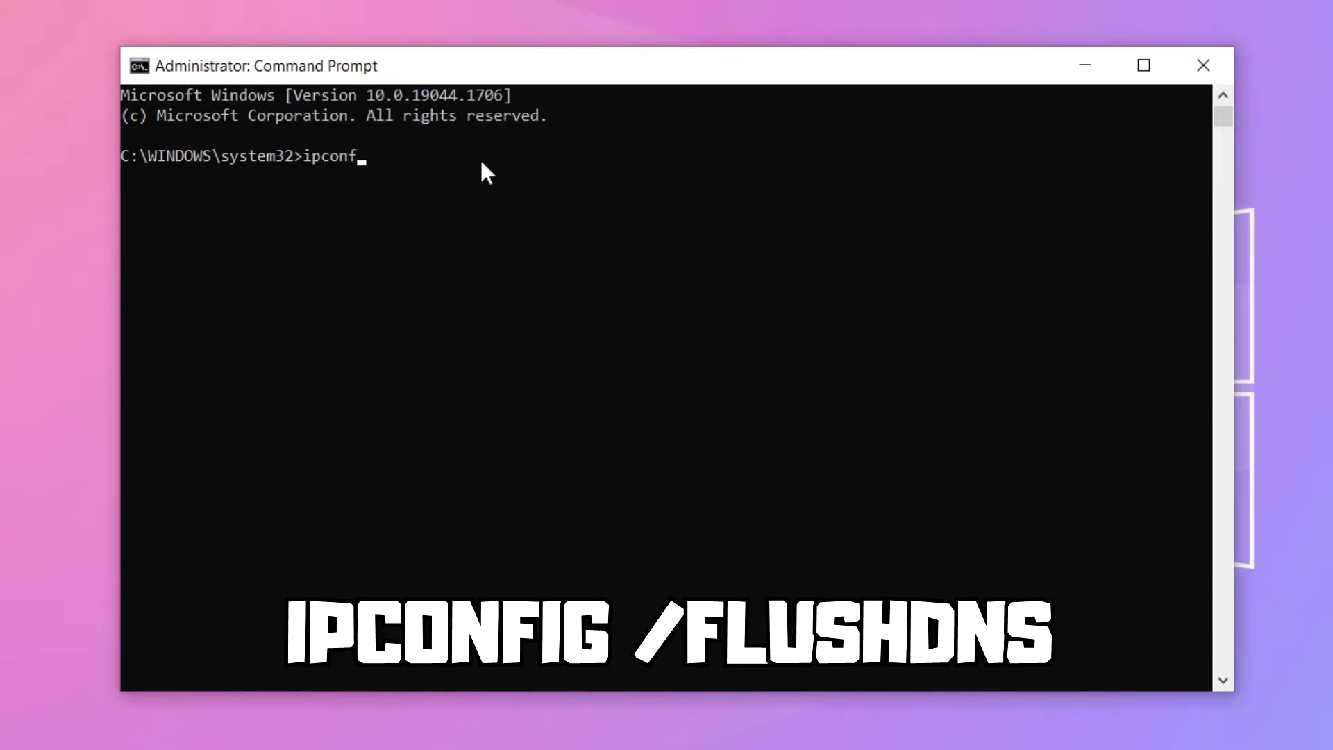
type("ig /")
type("flushd")
type("ns")
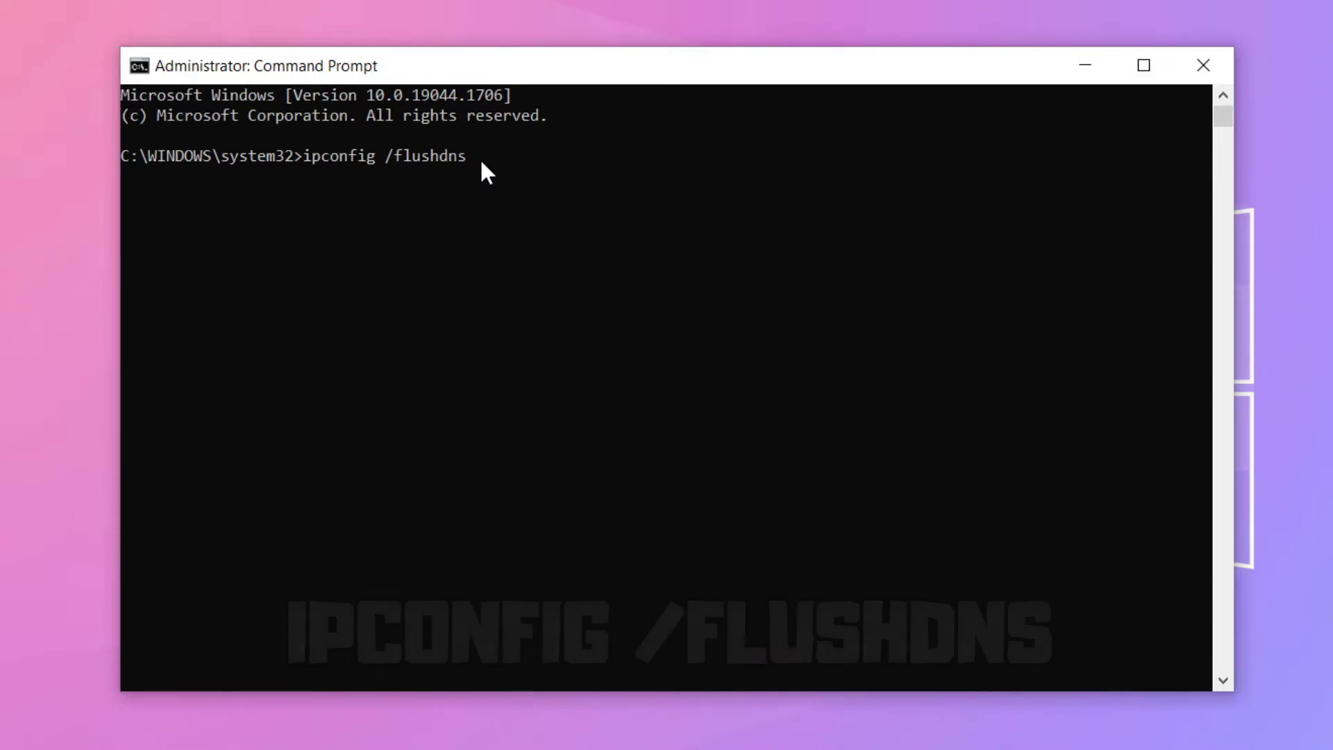
key("Return")
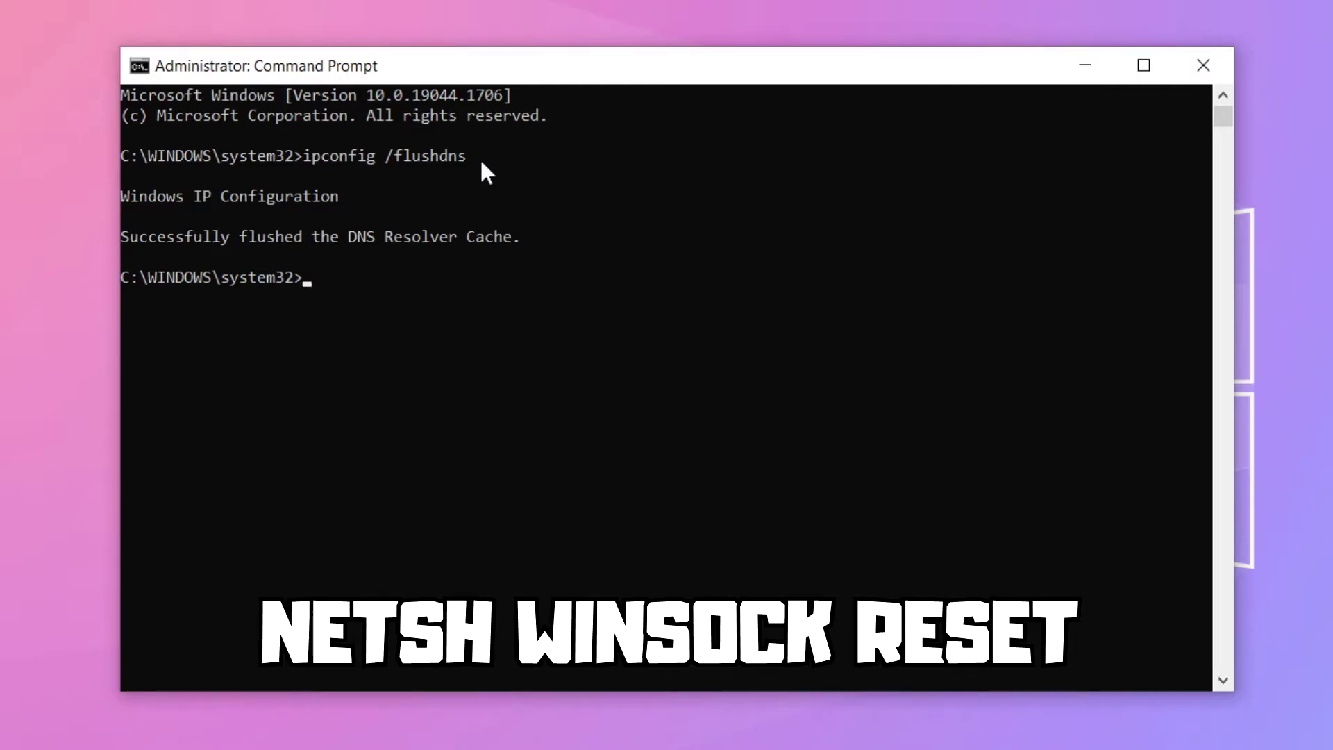
type("netsh ")
type("winsock ")
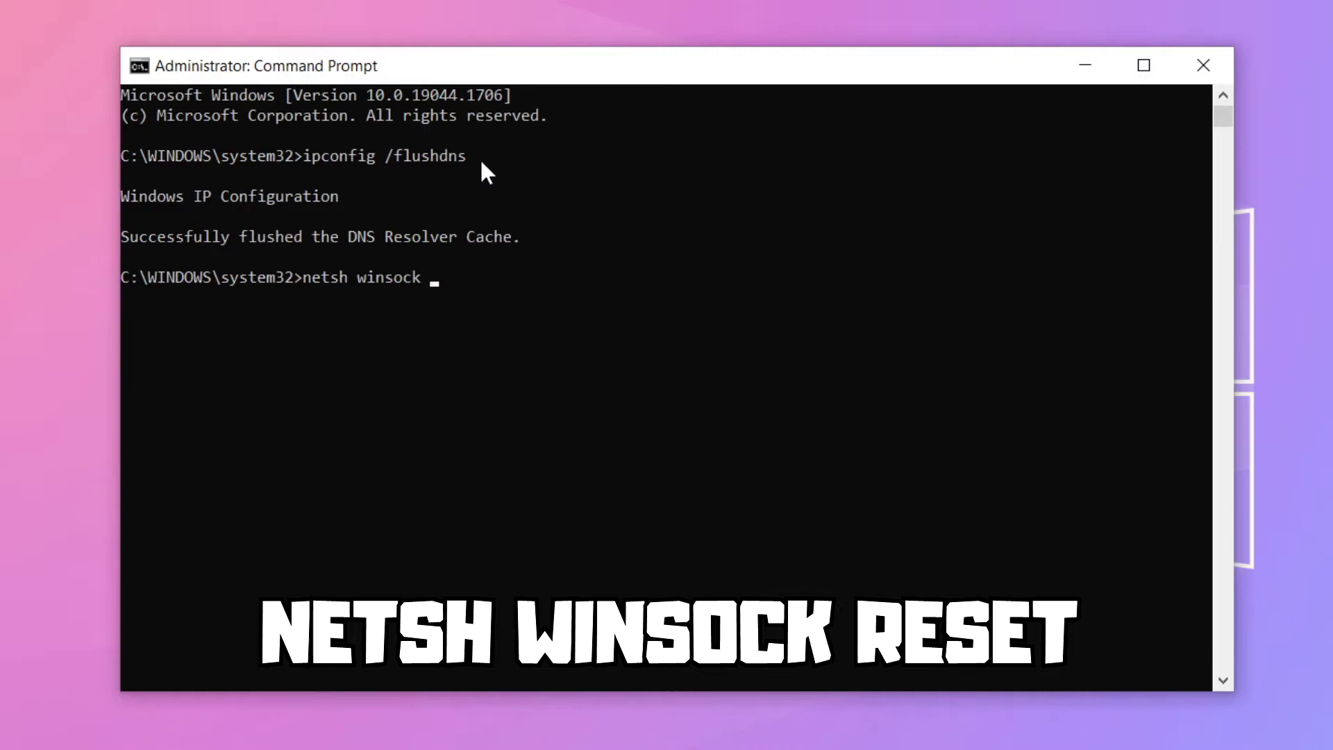
type("reset")
Run netsh winsock reset, then exit the administrator Command Prompt.
key("Return")
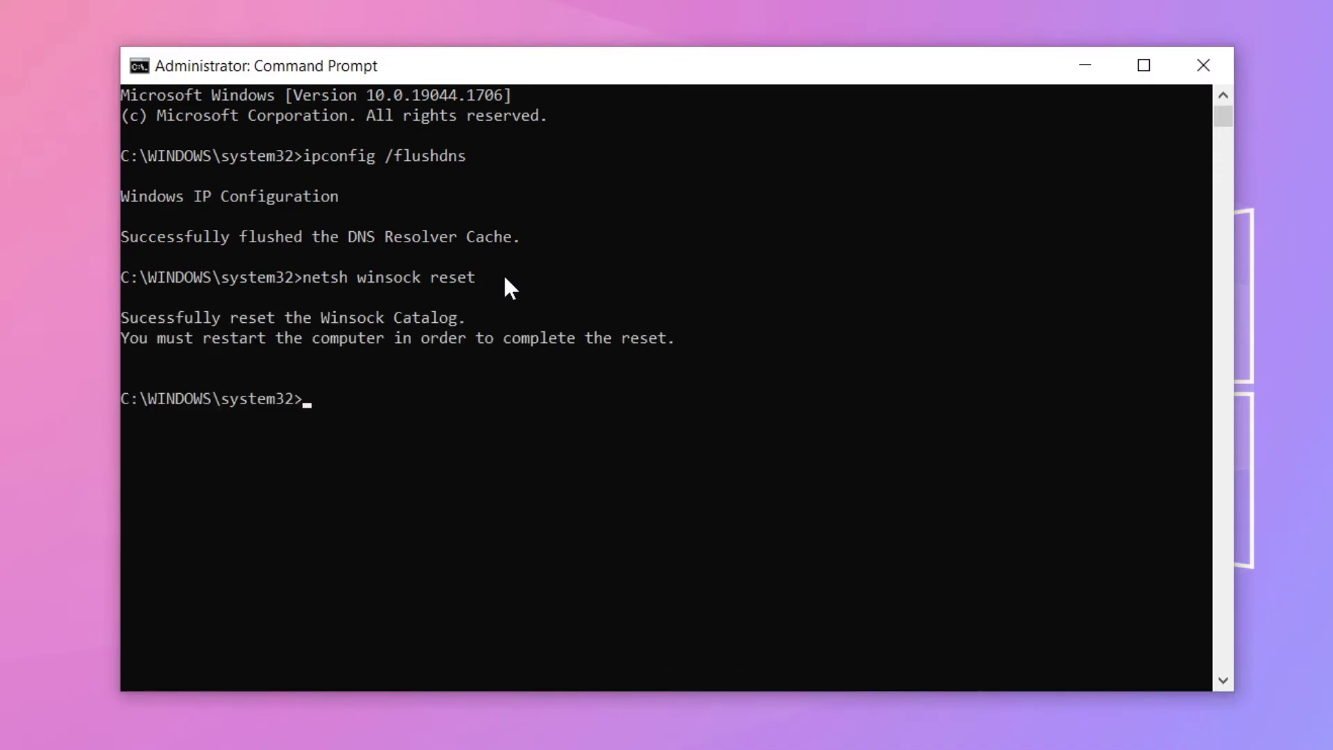
type("ex")
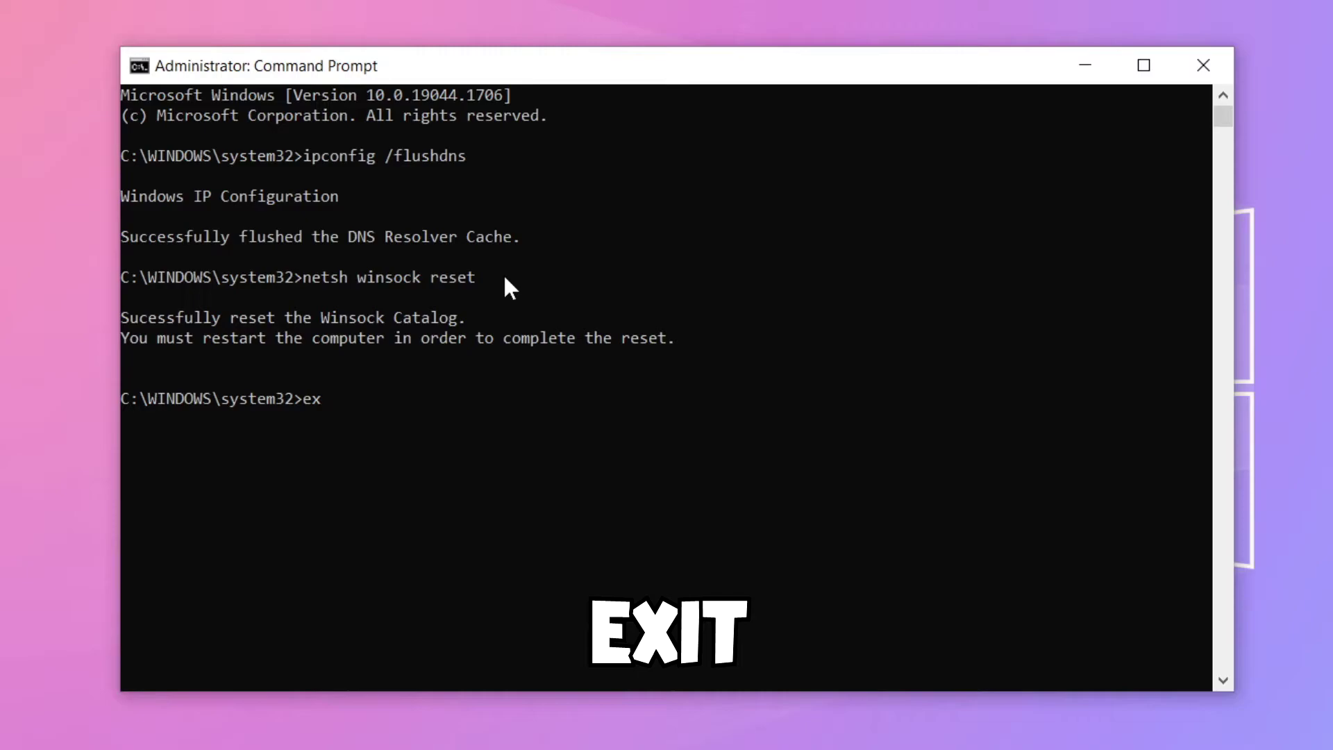
type("it")
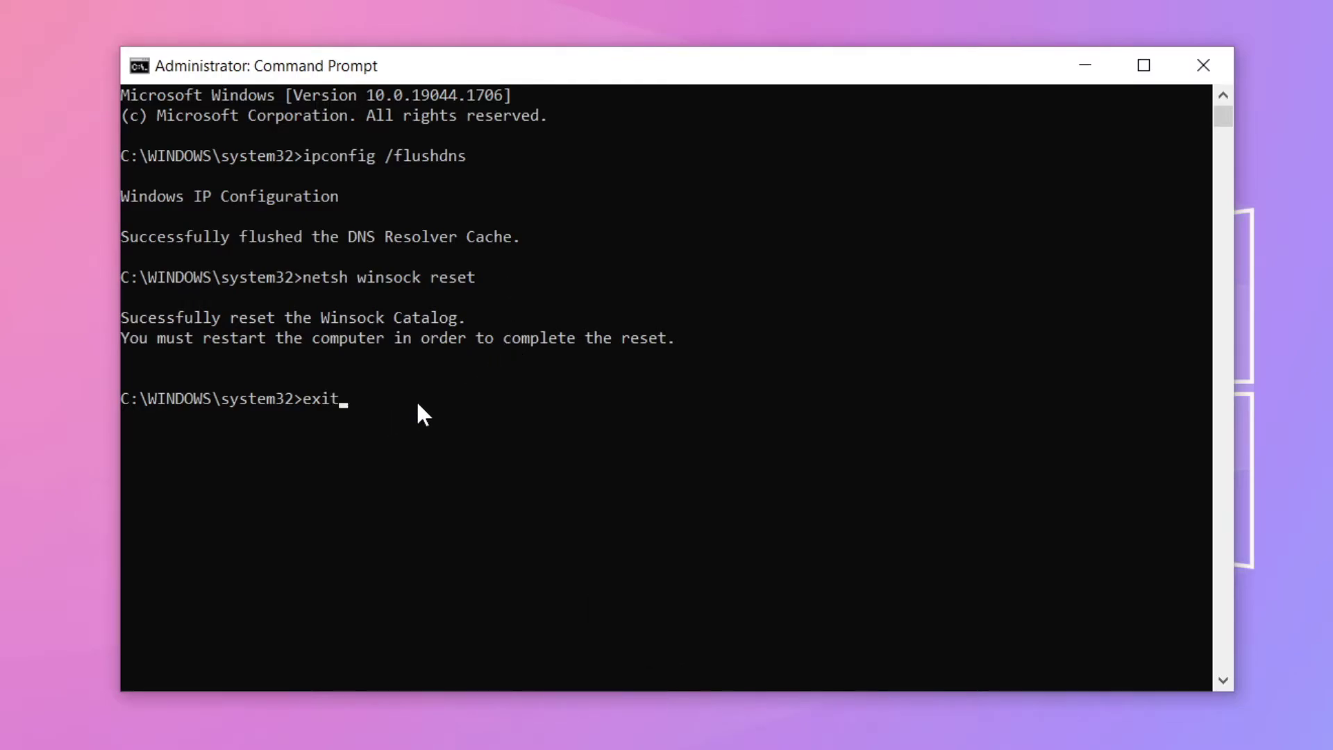
key("Return")
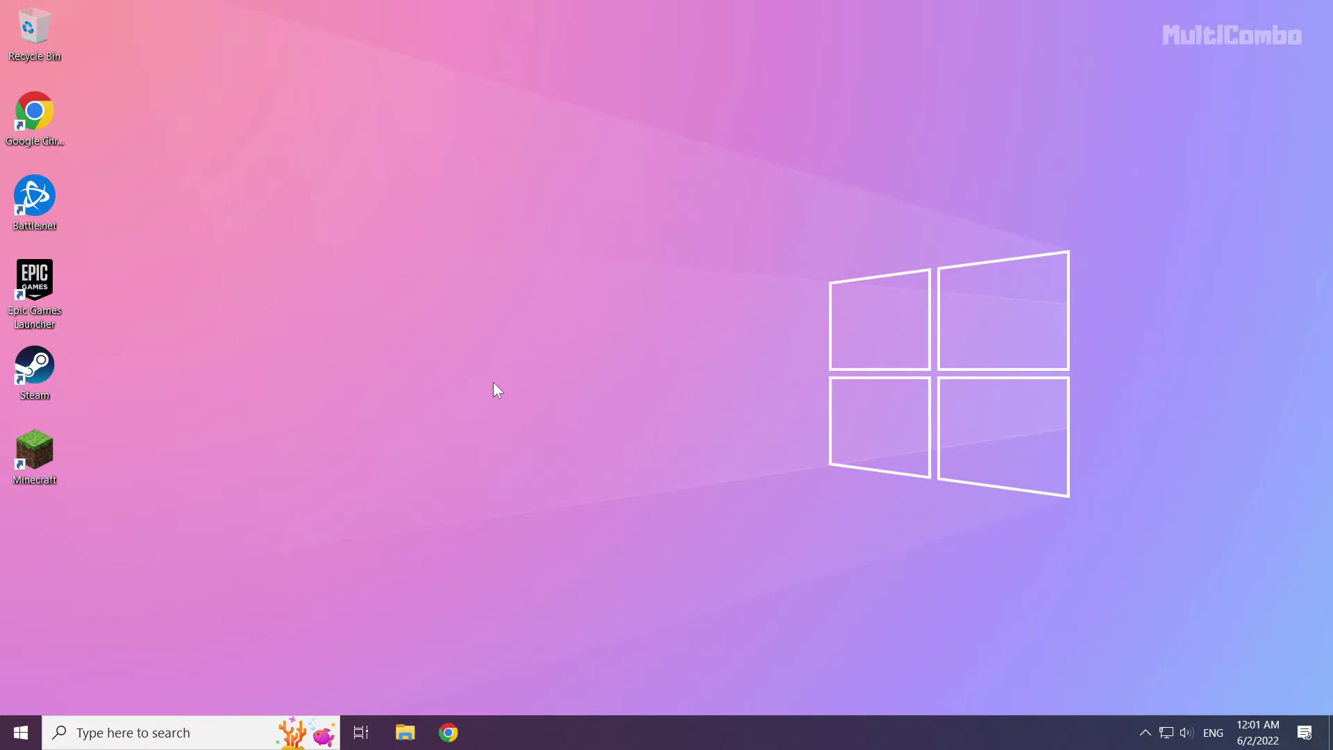
Open Network Connections via the tray's Network & Internet settings and Change adapter options.
right_click(1166, 735)
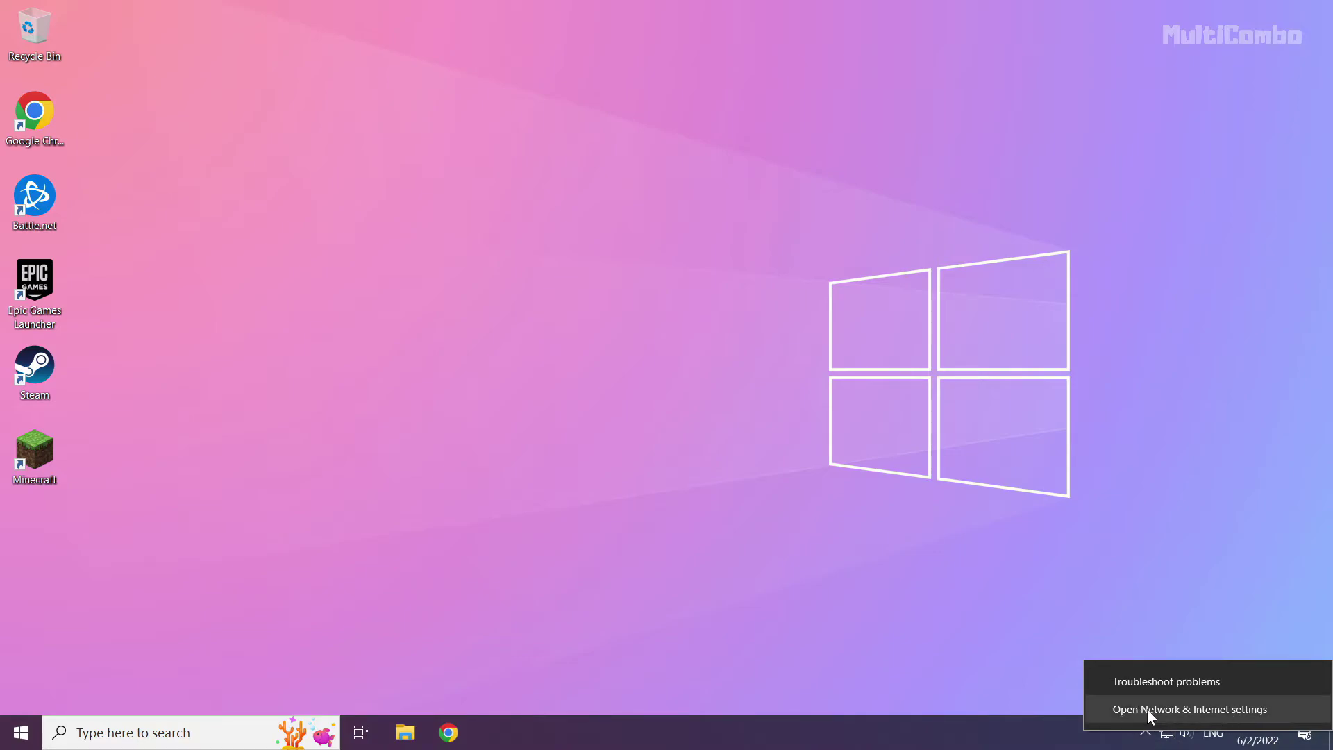
left_click(1184, 710)
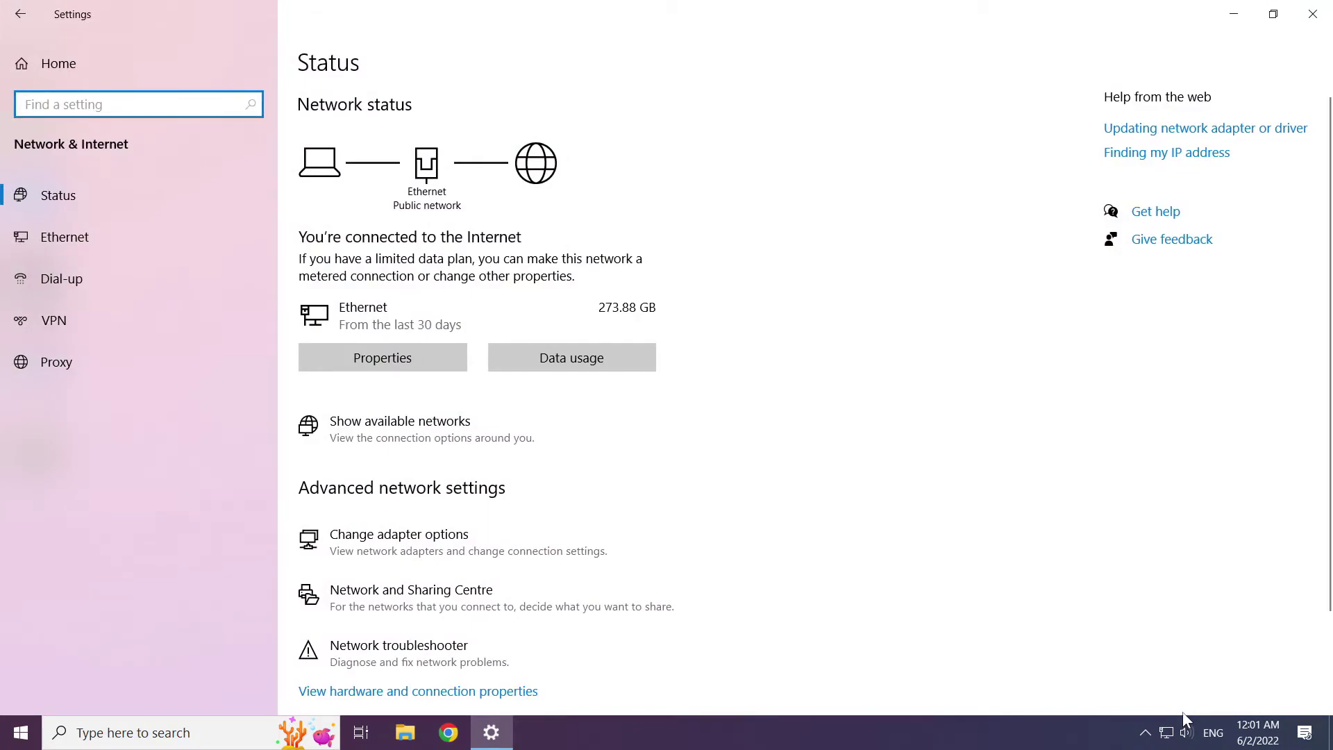
left_click(459, 543)
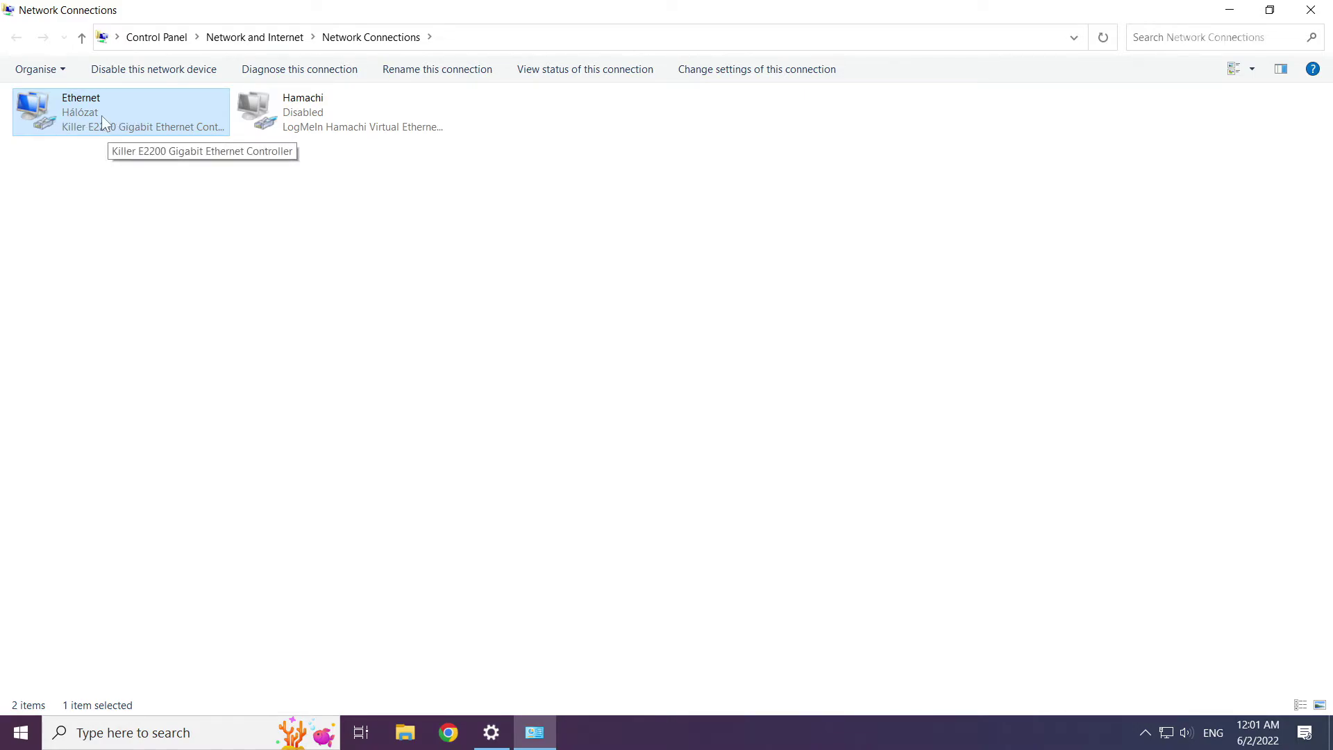
Open the Internet Protocol Version 4 (TCP/IPv4) properties of the Ethernet adapter.
right_click(120, 107)
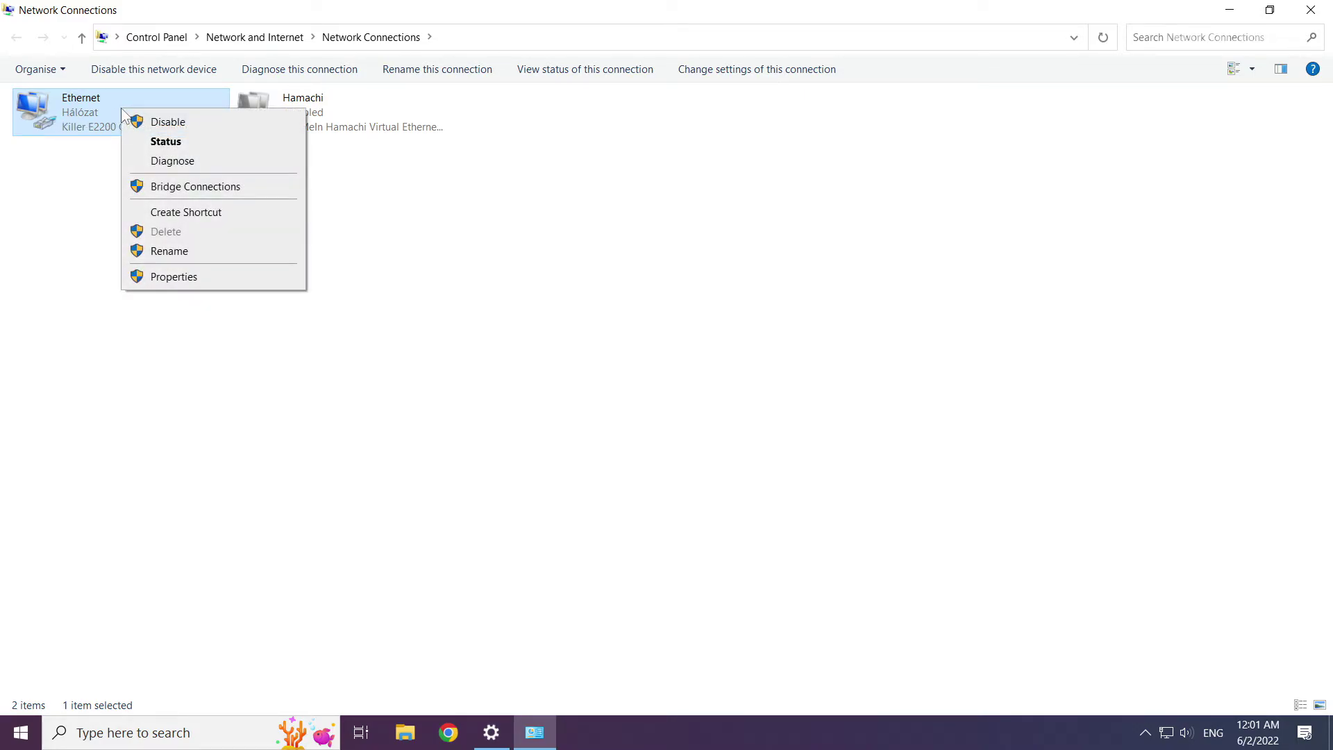
left_click(217, 279)
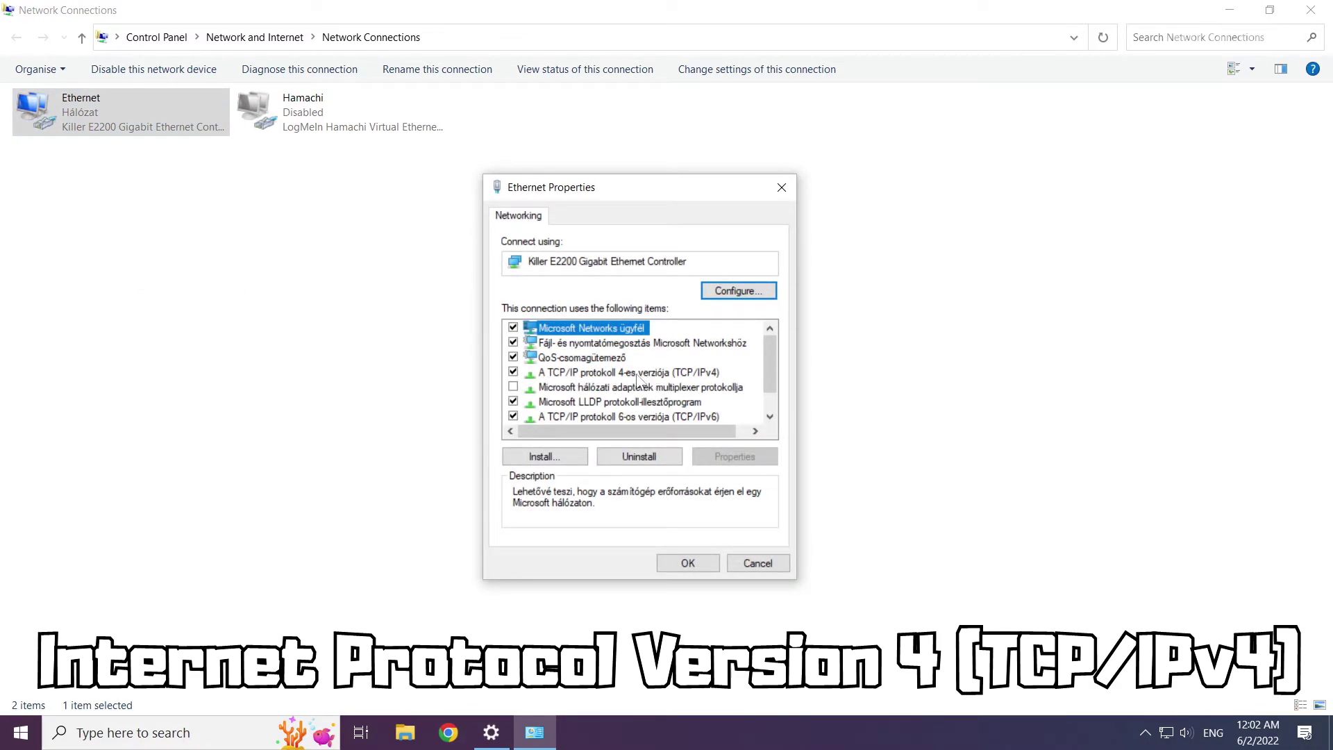
left_click(600, 373)
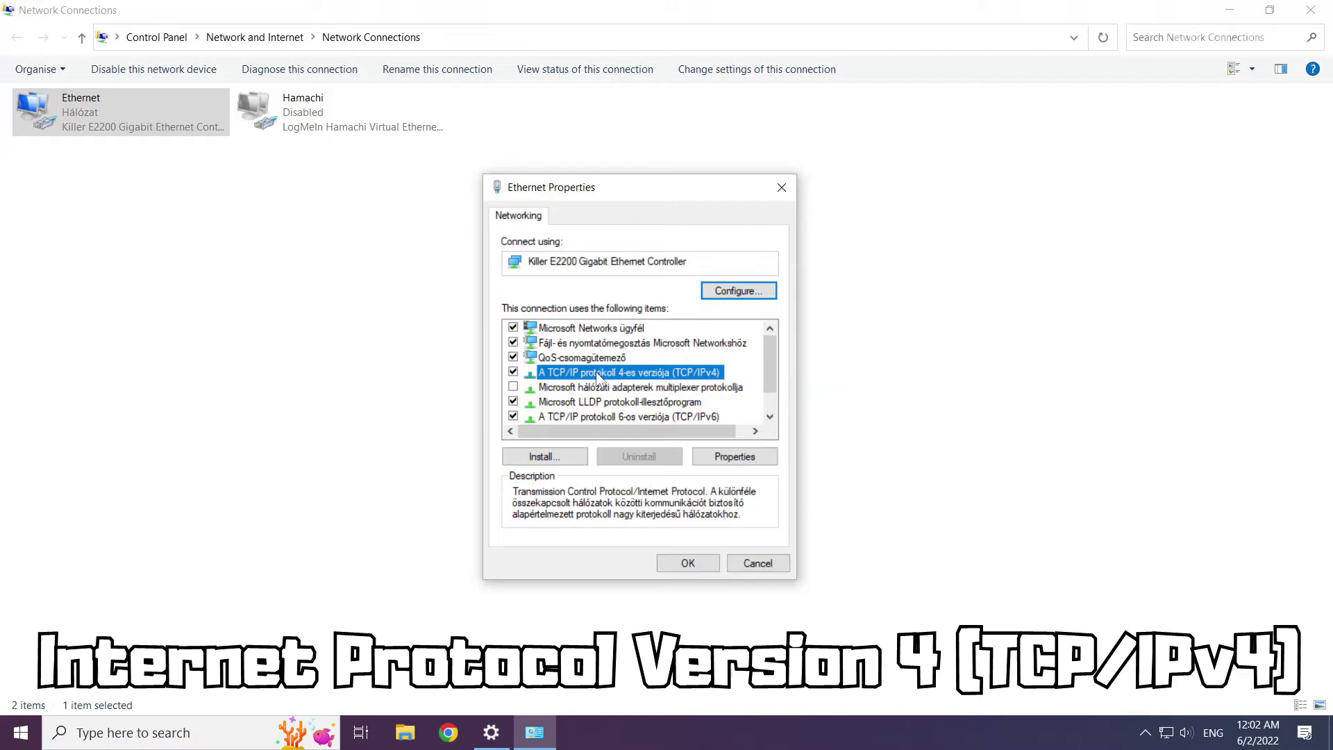
left_click(737, 459)
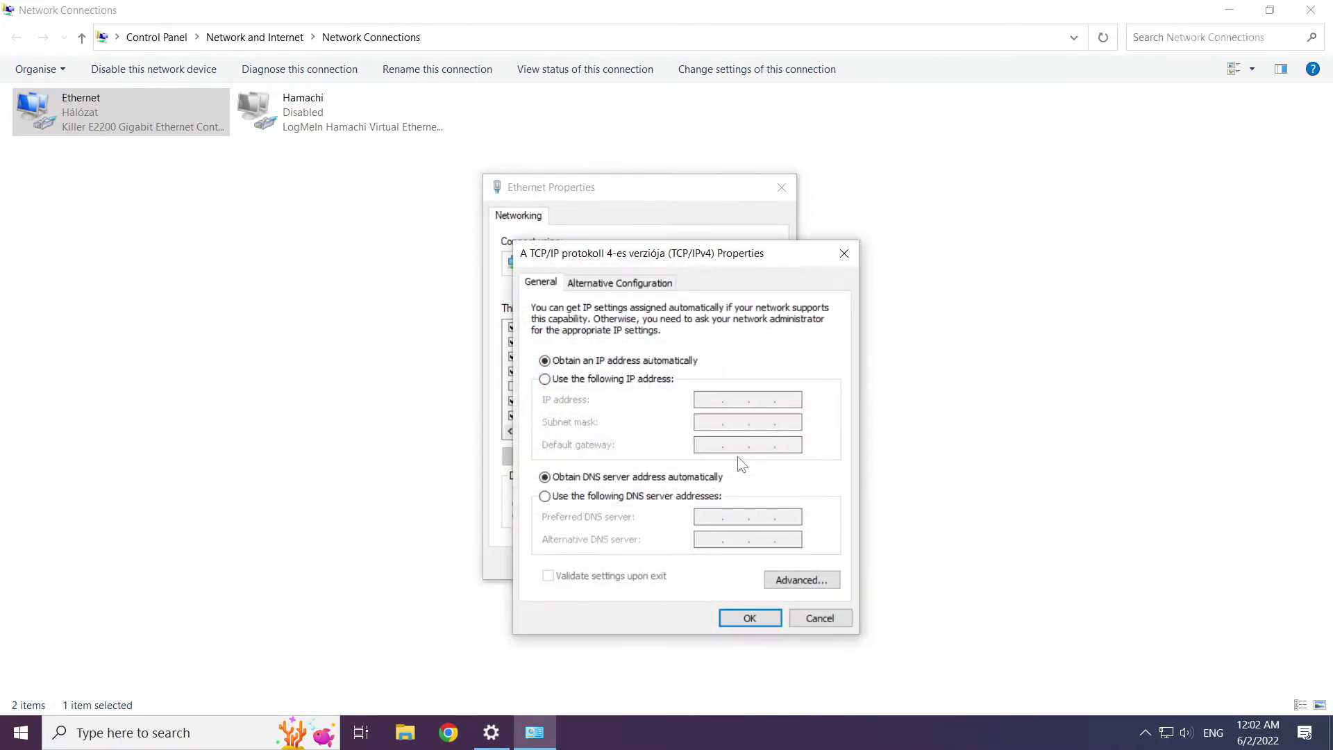
Set Ethernet IPv4 DNS manually to 8.8.8.8 preferred and 8.8.4.4 alternative, then confirm.
left_click_drag(673, 265, 628, 200)
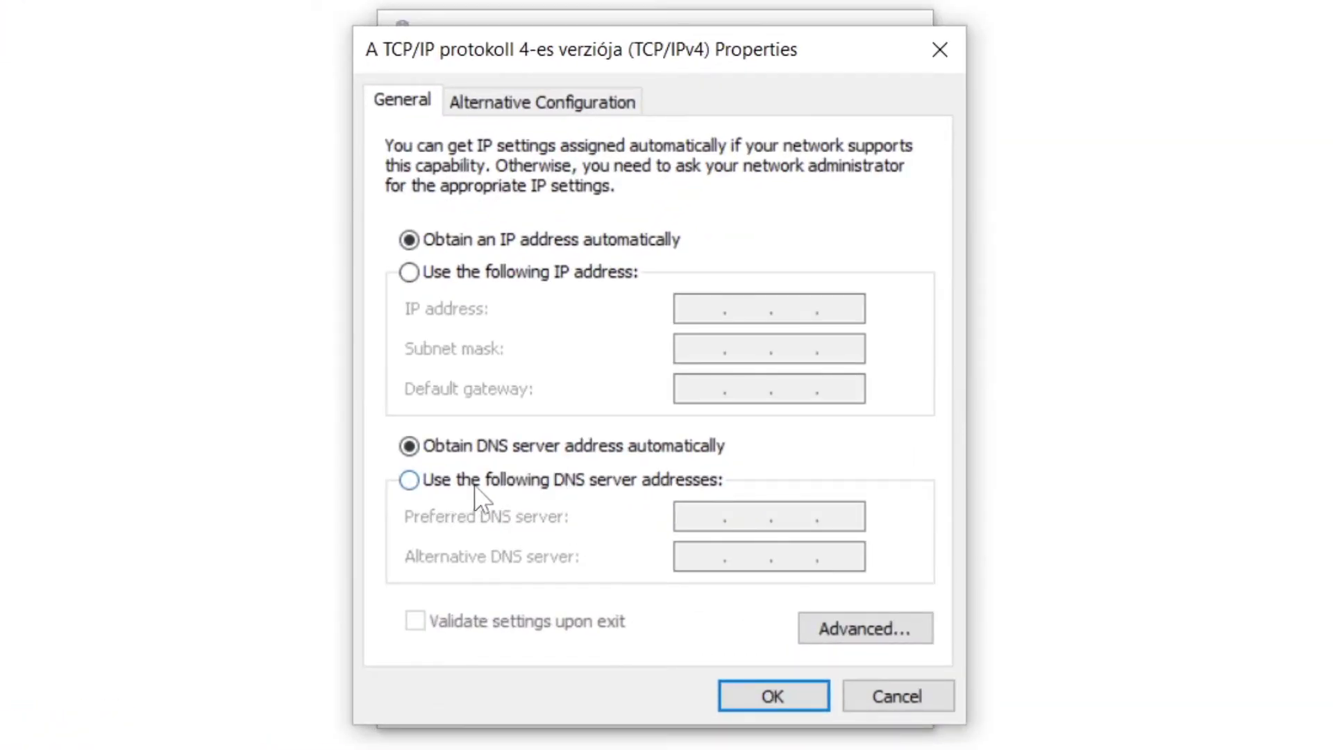
left_click(409, 480)
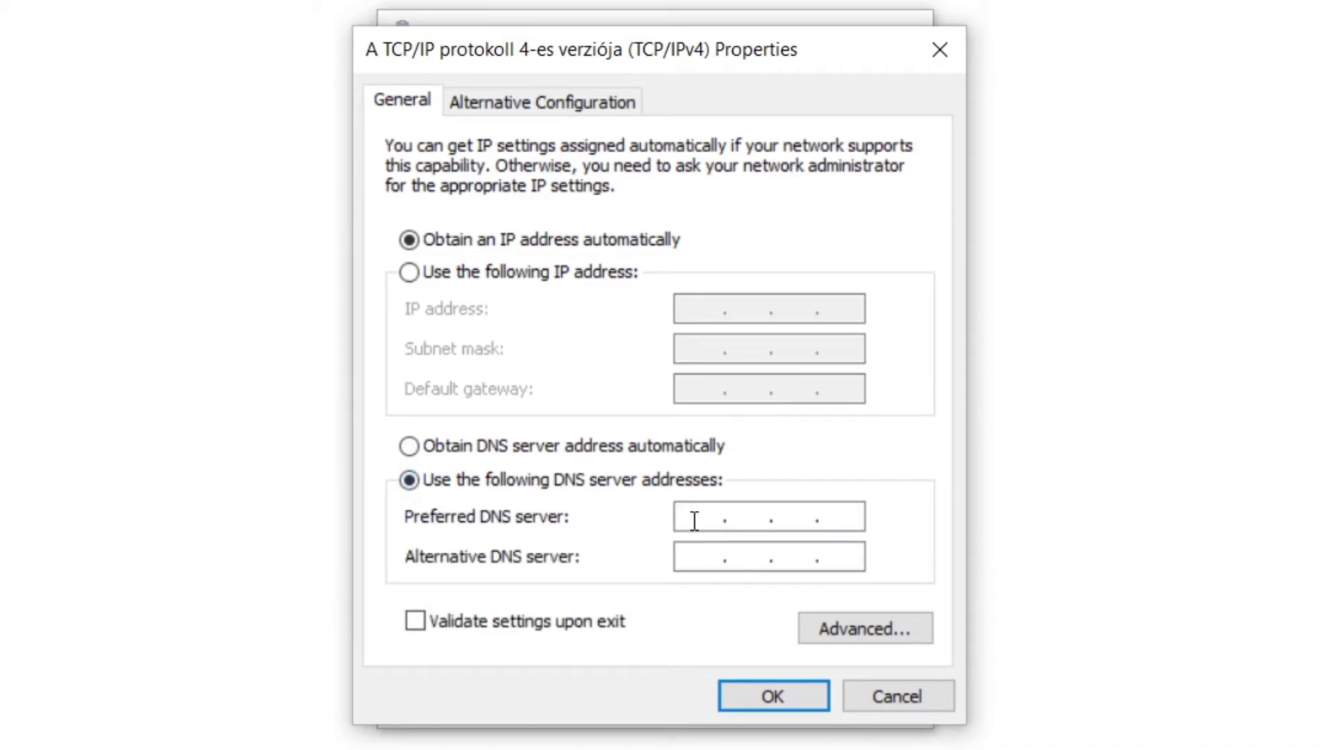
left_click(694, 521)
type("8.")
type("8.8.8")
left_click(696, 556)
type("8")
type(".8.4.")
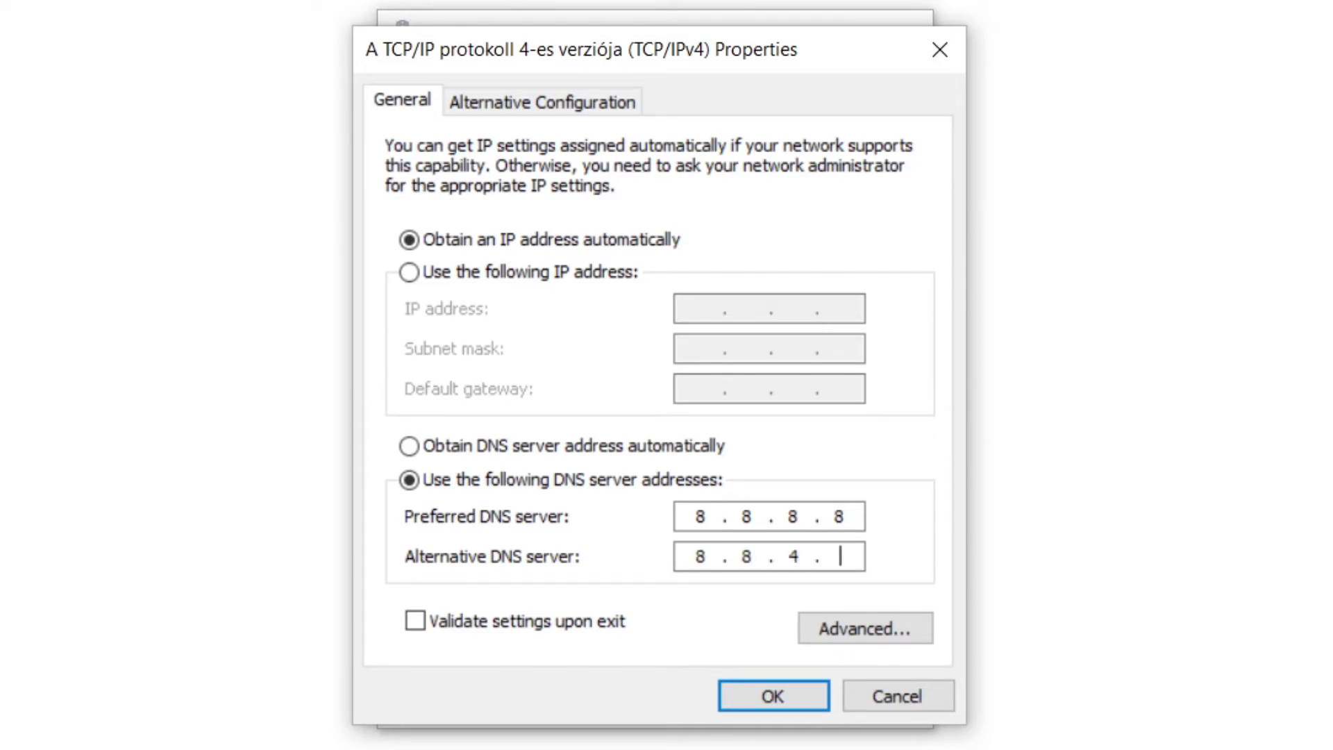
type("4")
left_click(767, 700)
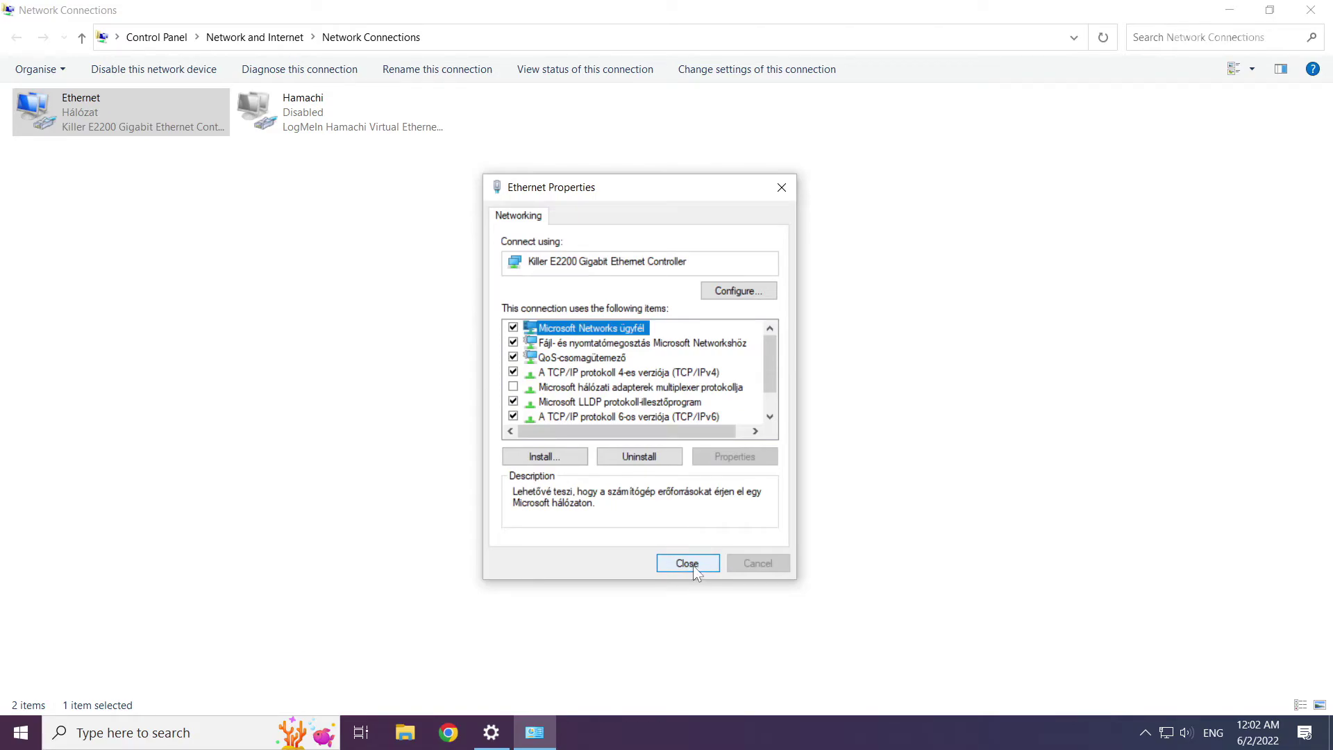
Close Ethernet Properties, Network Connections and Settings, then show the Start power options.
left_click(693, 566)
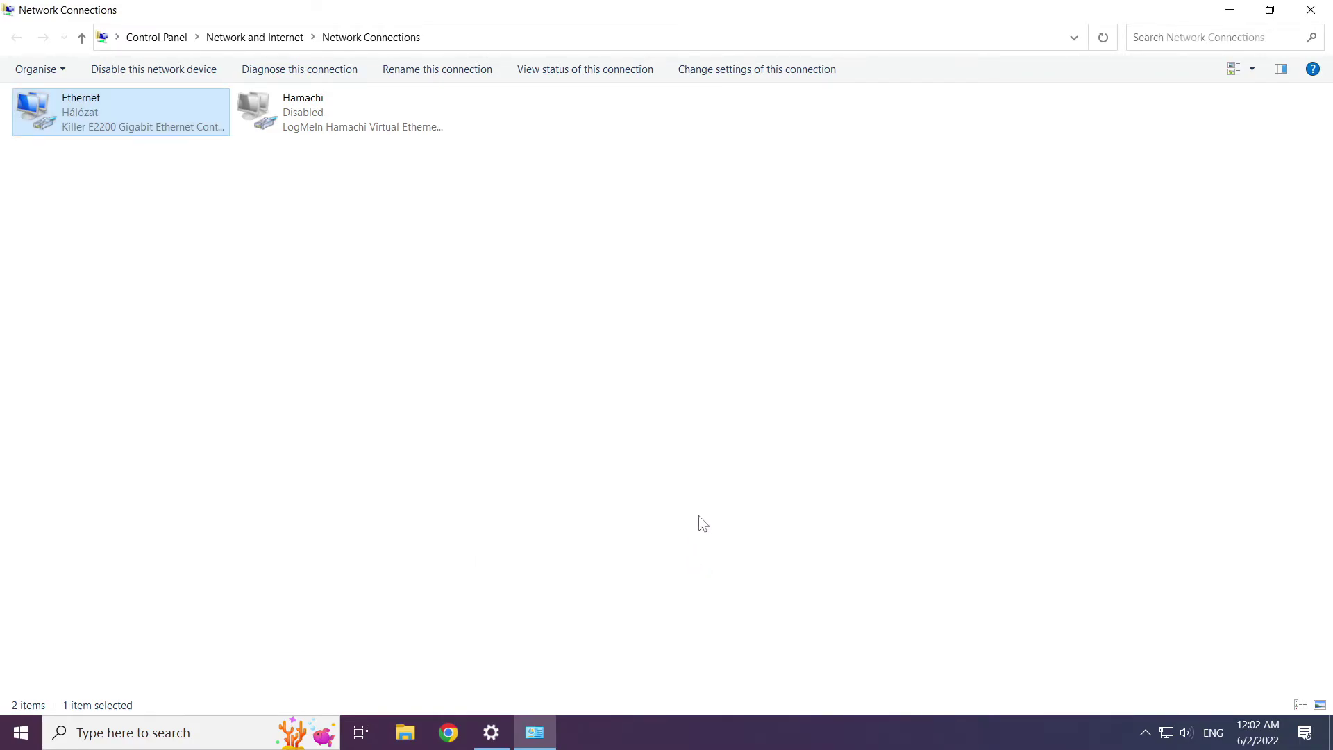
left_click(1314, 18)
left_click(1314, 18)
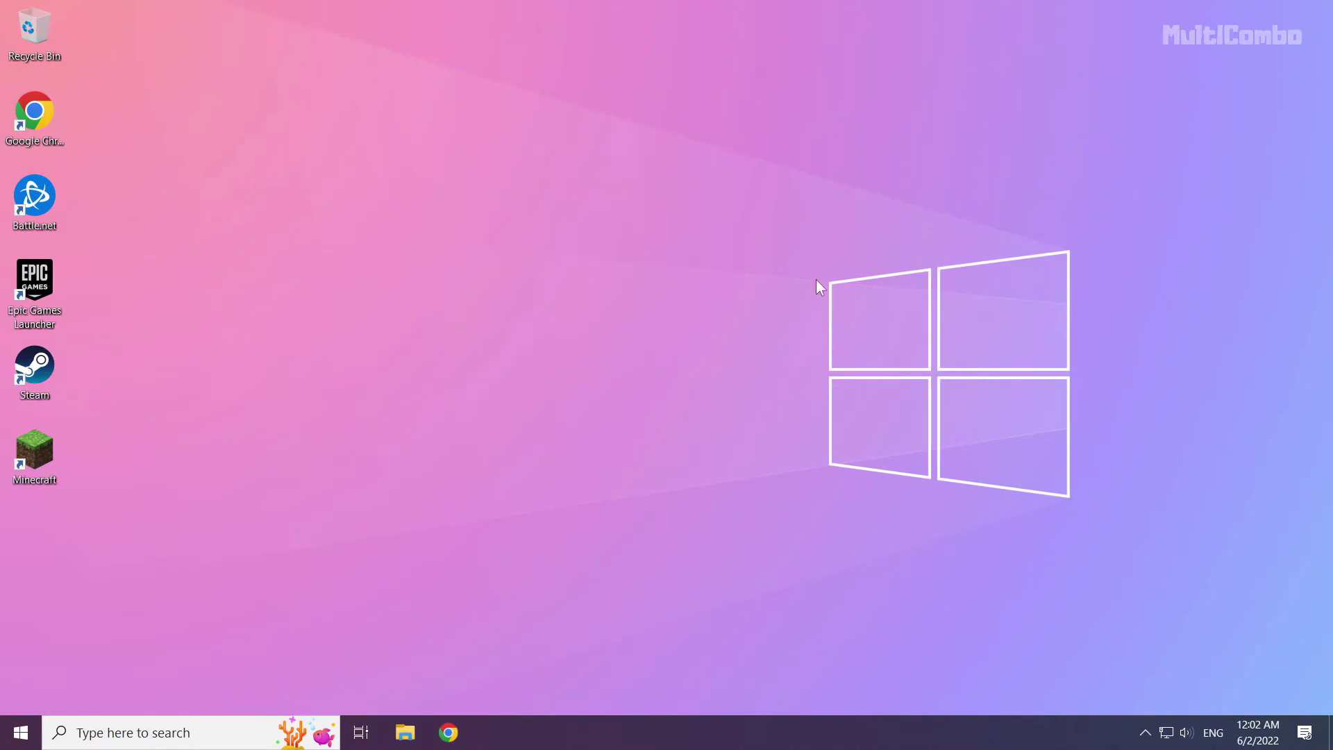
left_click(17, 723)
left_click(21, 694)
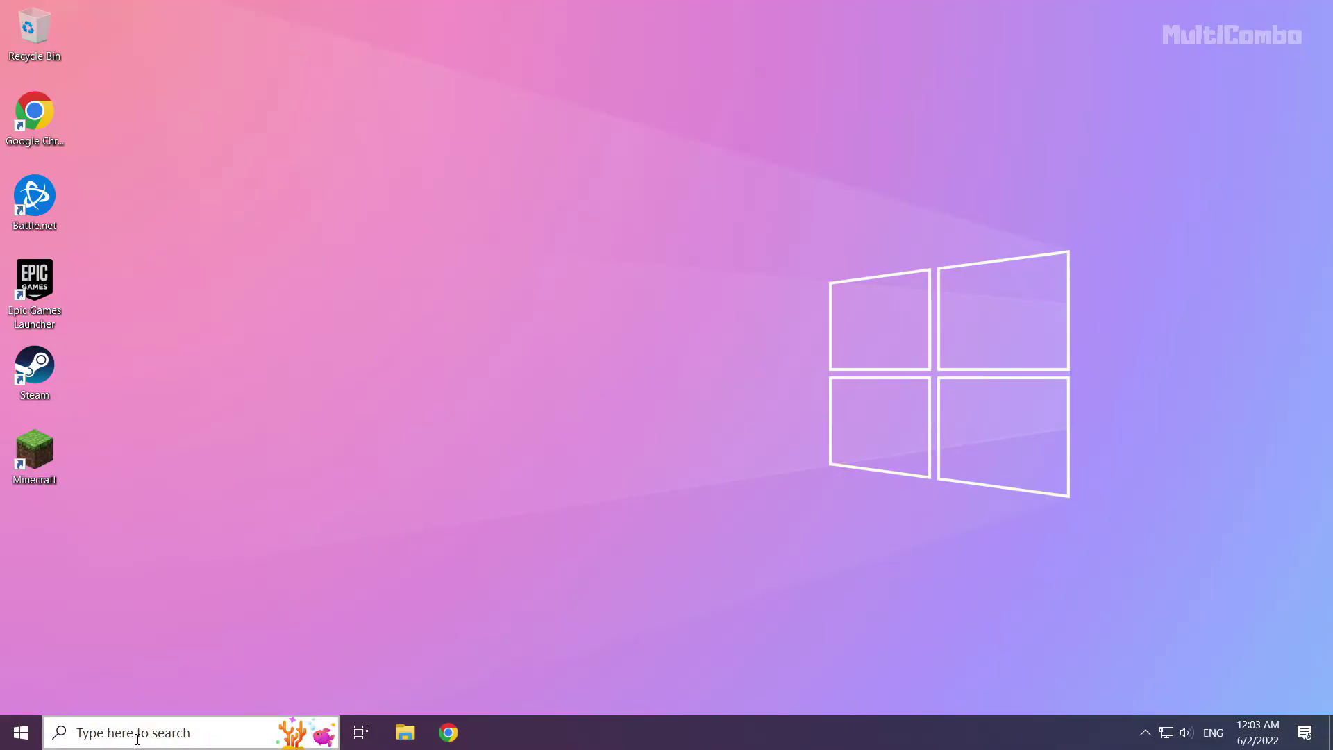
Search Windows for 'network reset' and open the Network reset settings page.
left_click(136, 734)
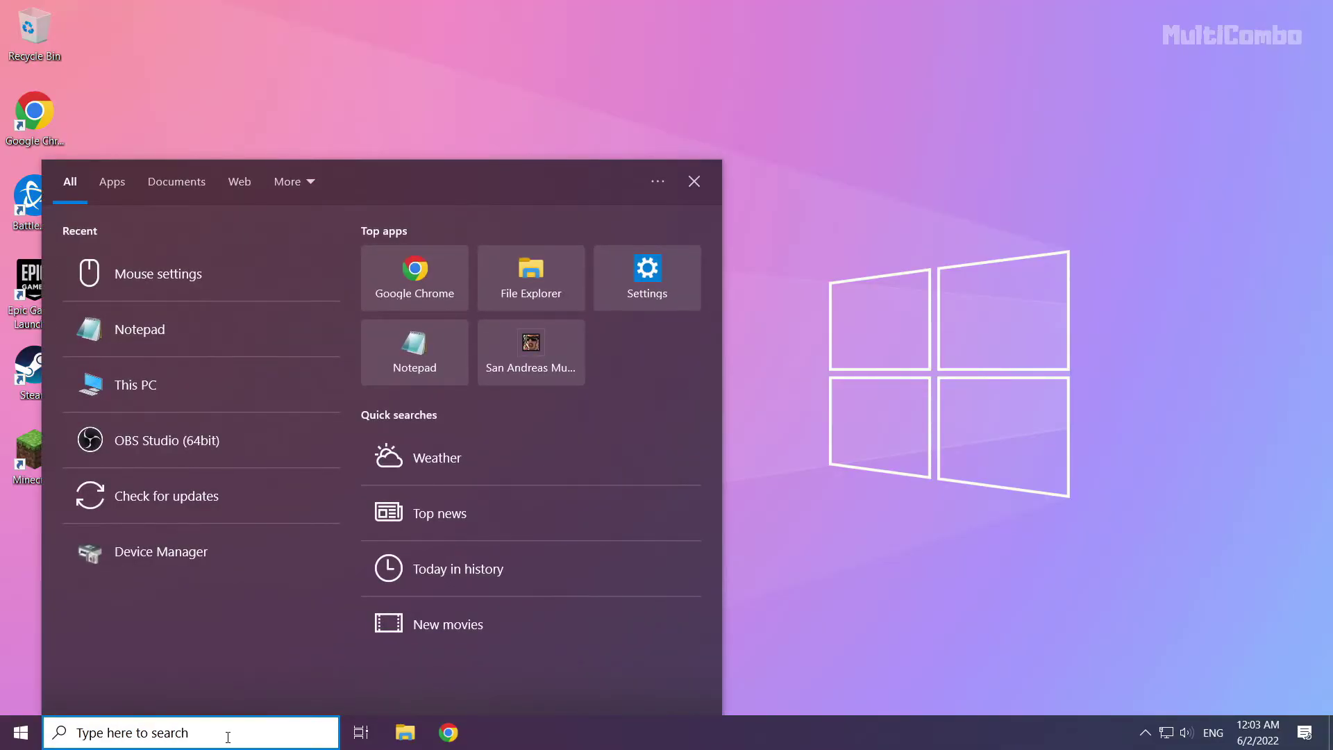
type("netowrk")
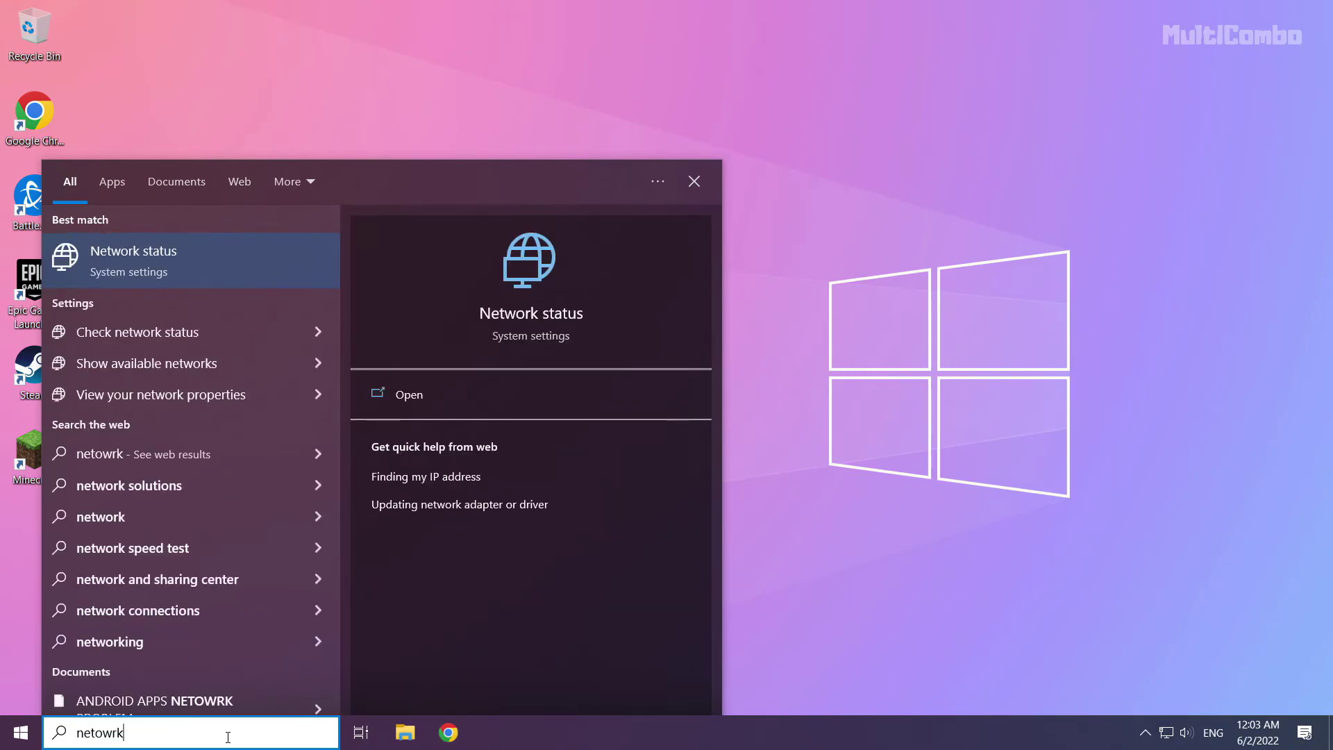
type(" reset")
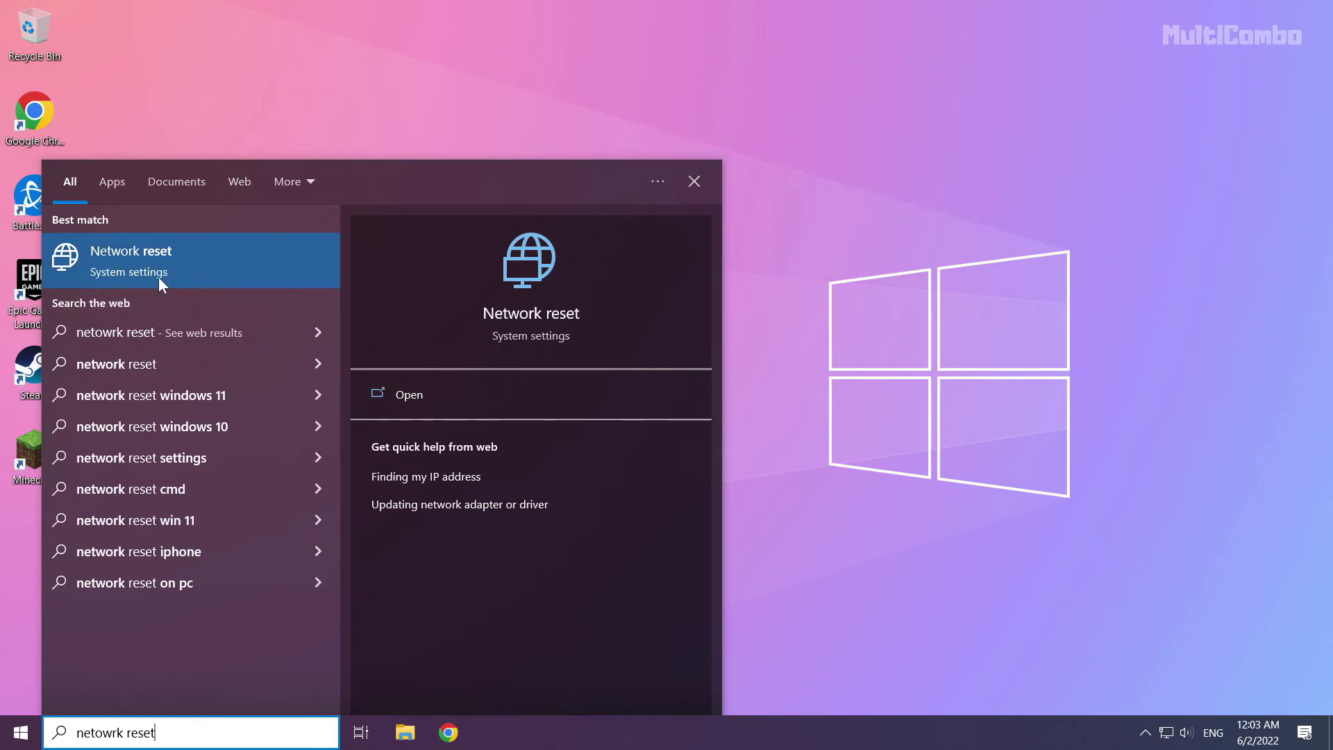
left_click(228, 265)
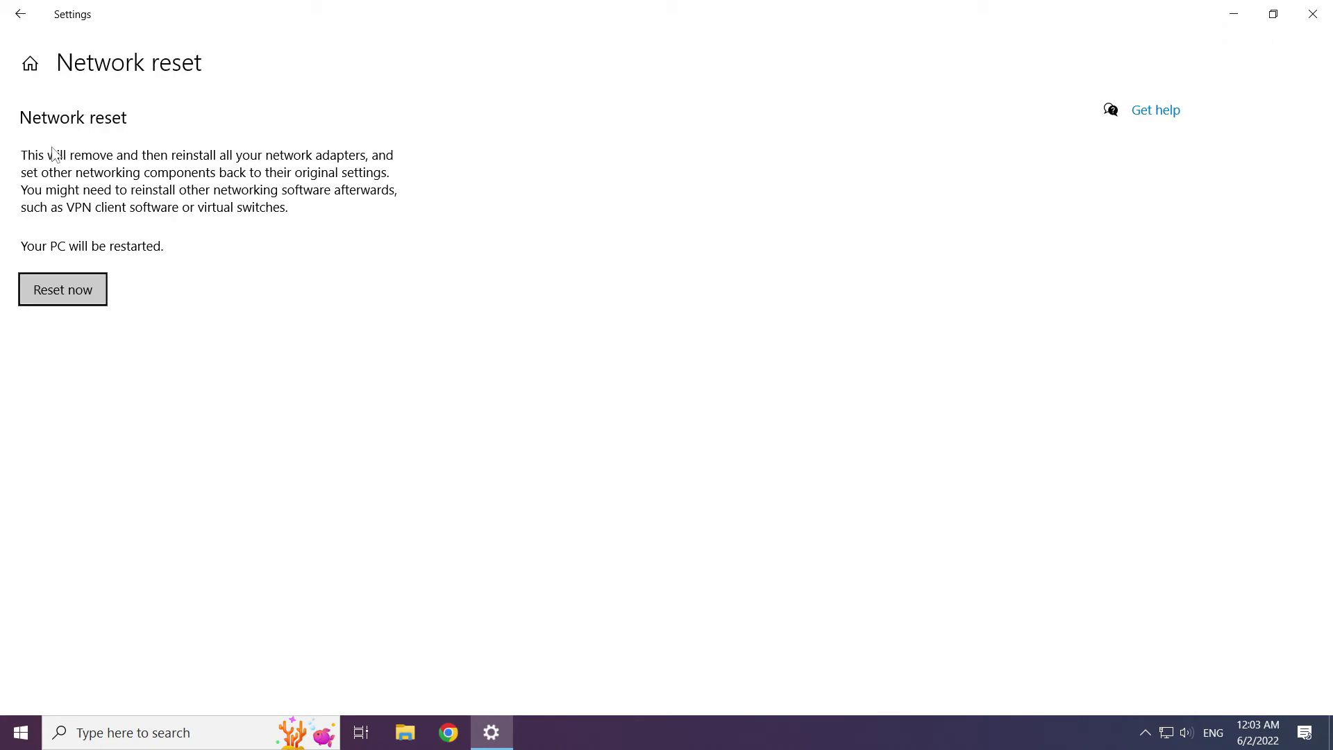
Confirm Reset now with Yes, dismiss the five-minute sign-out notice, and close Settings.
left_click(70, 295)
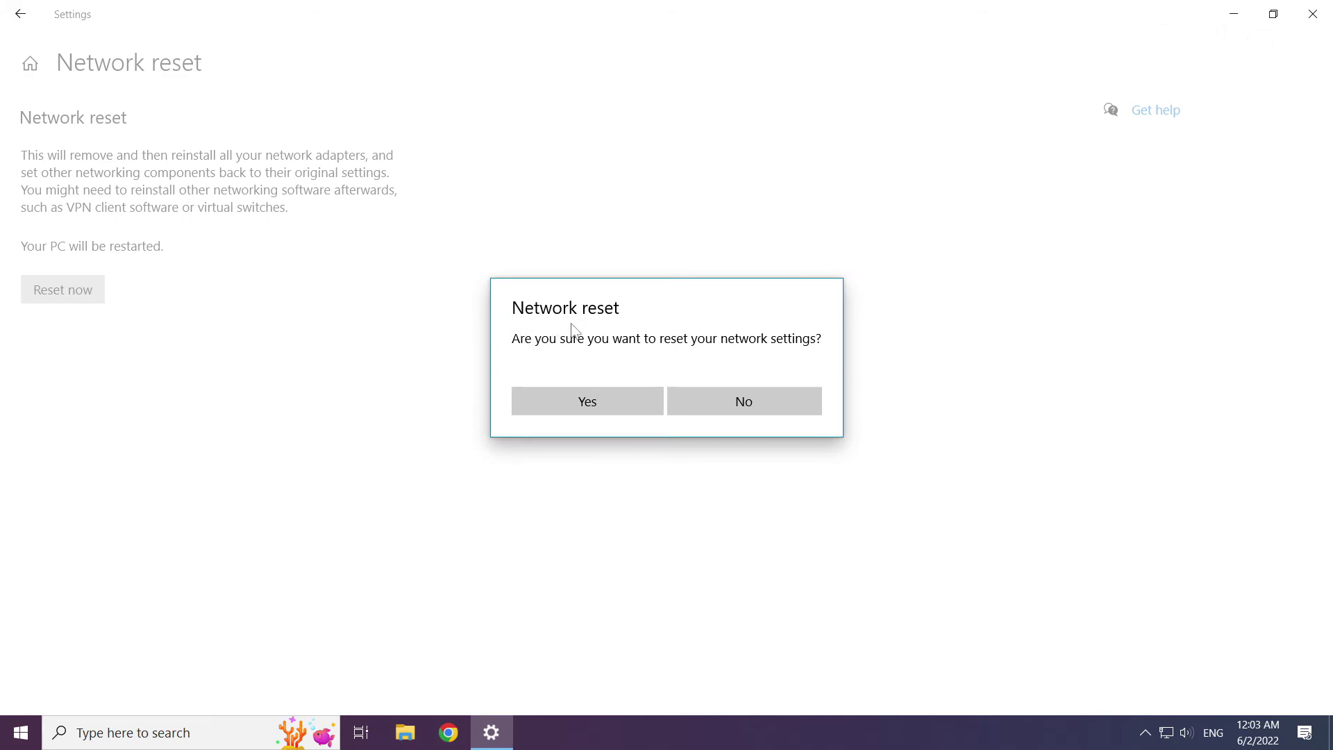
left_click(592, 404)
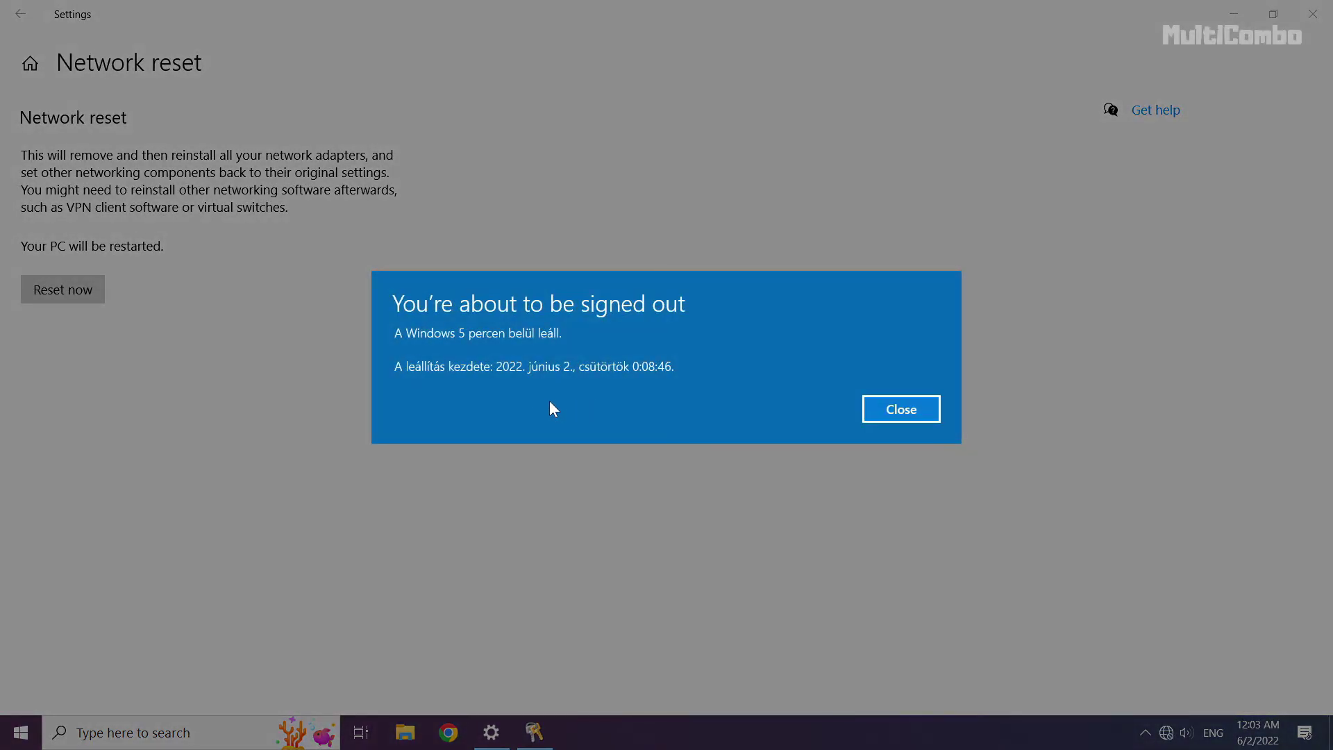
left_click(909, 411)
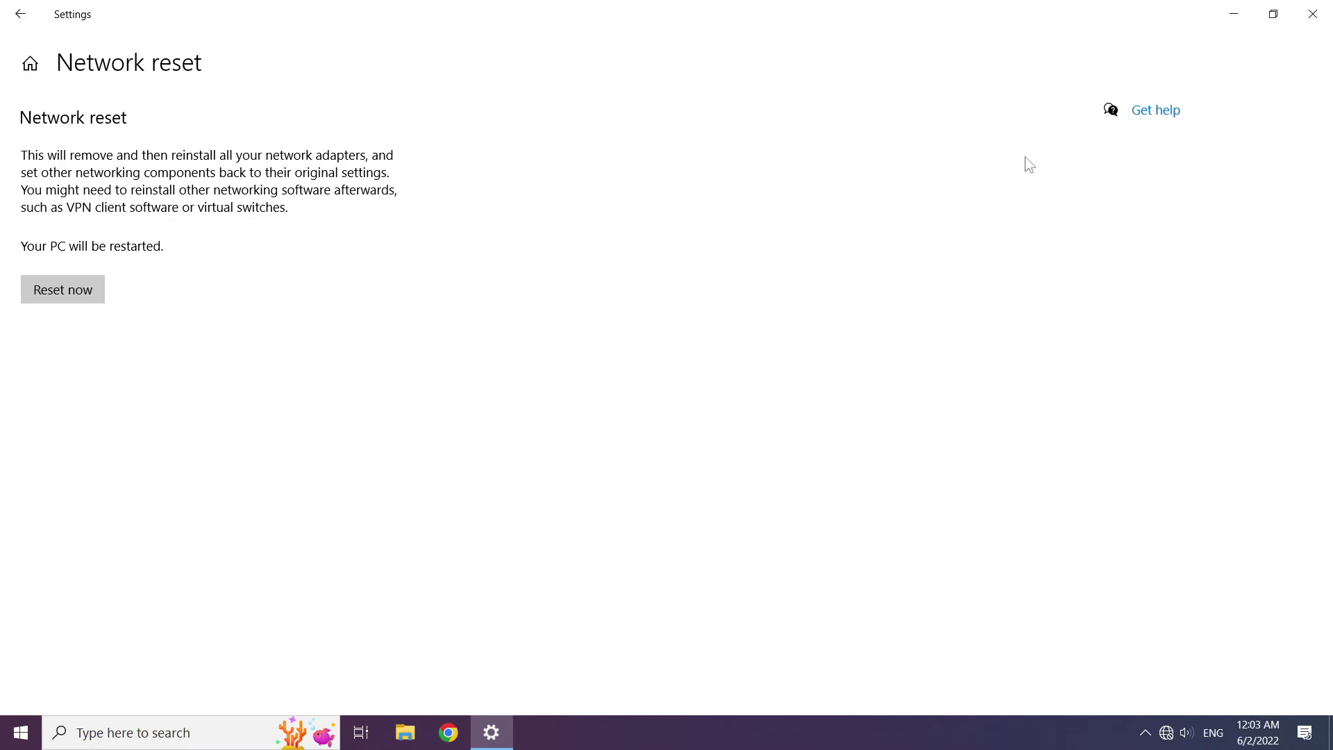
left_click(1314, 14)
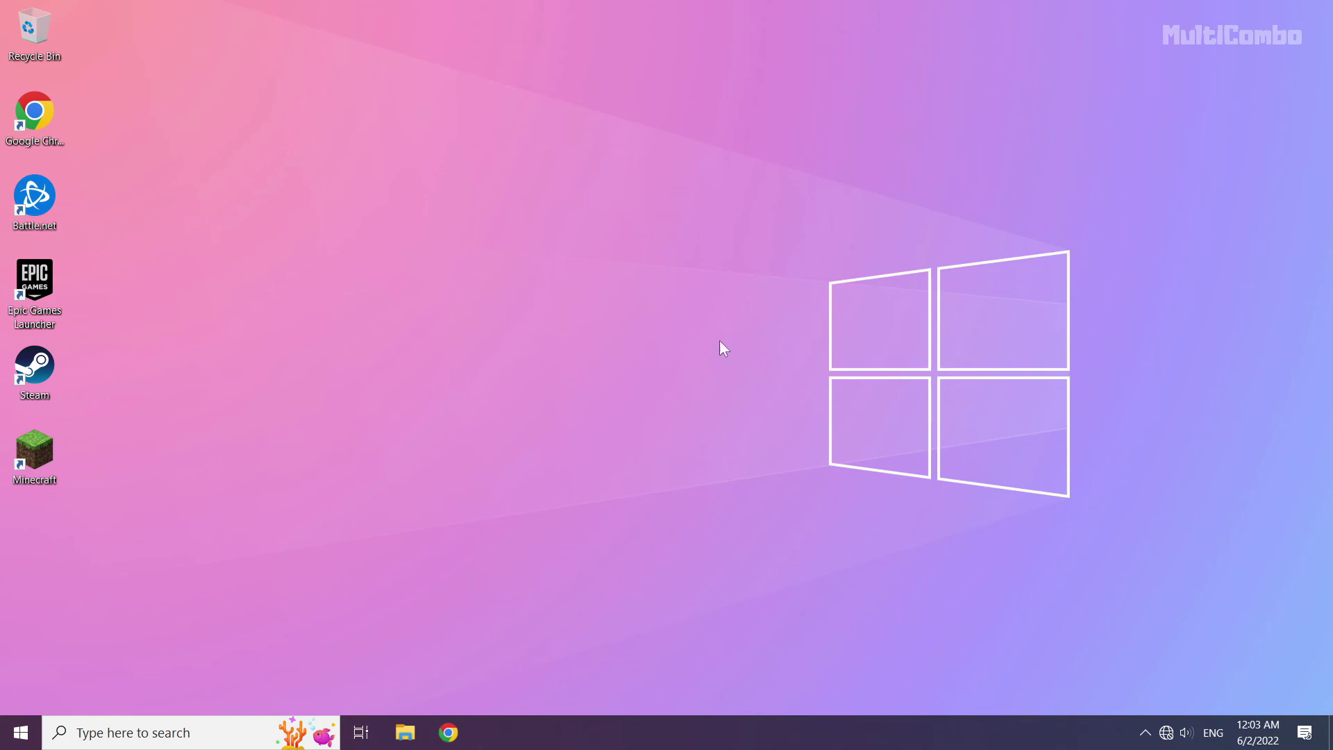
Open the Start menu's power button menu to reveal the Restart option.
left_click(18, 739)
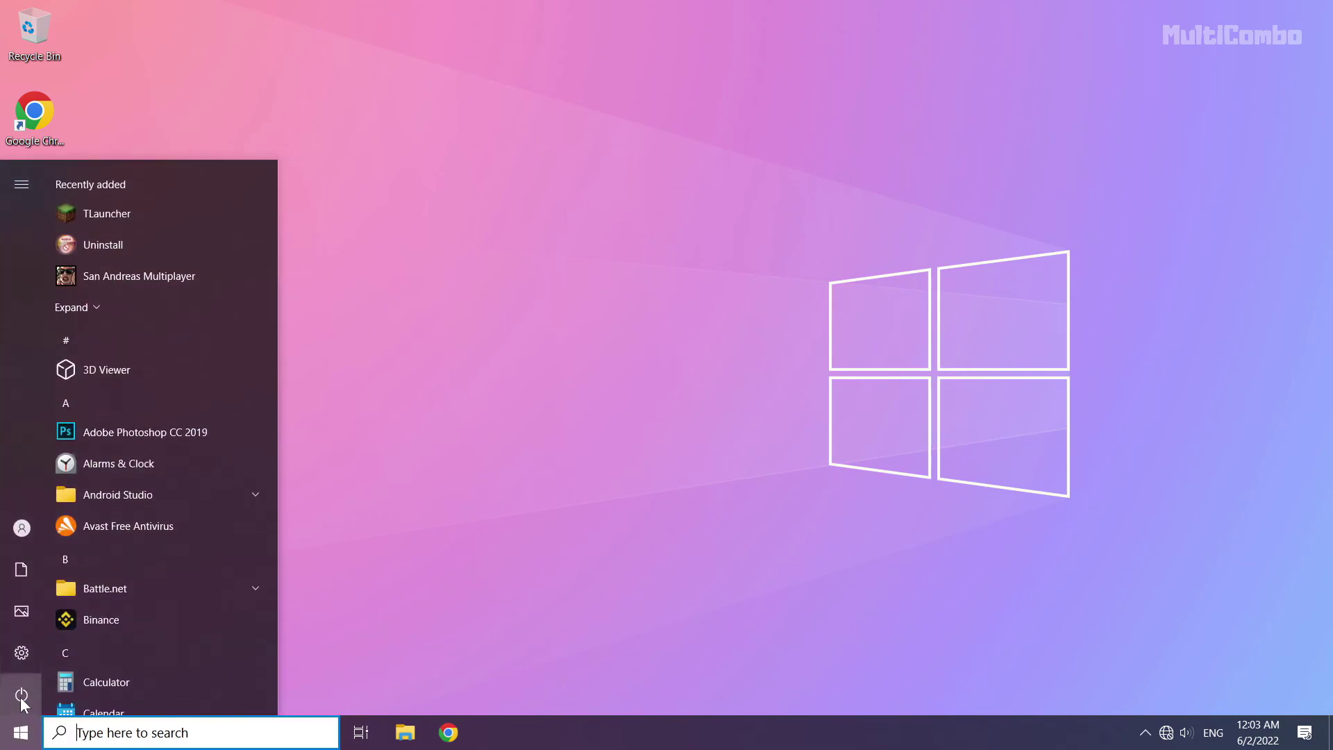
left_click(21, 694)
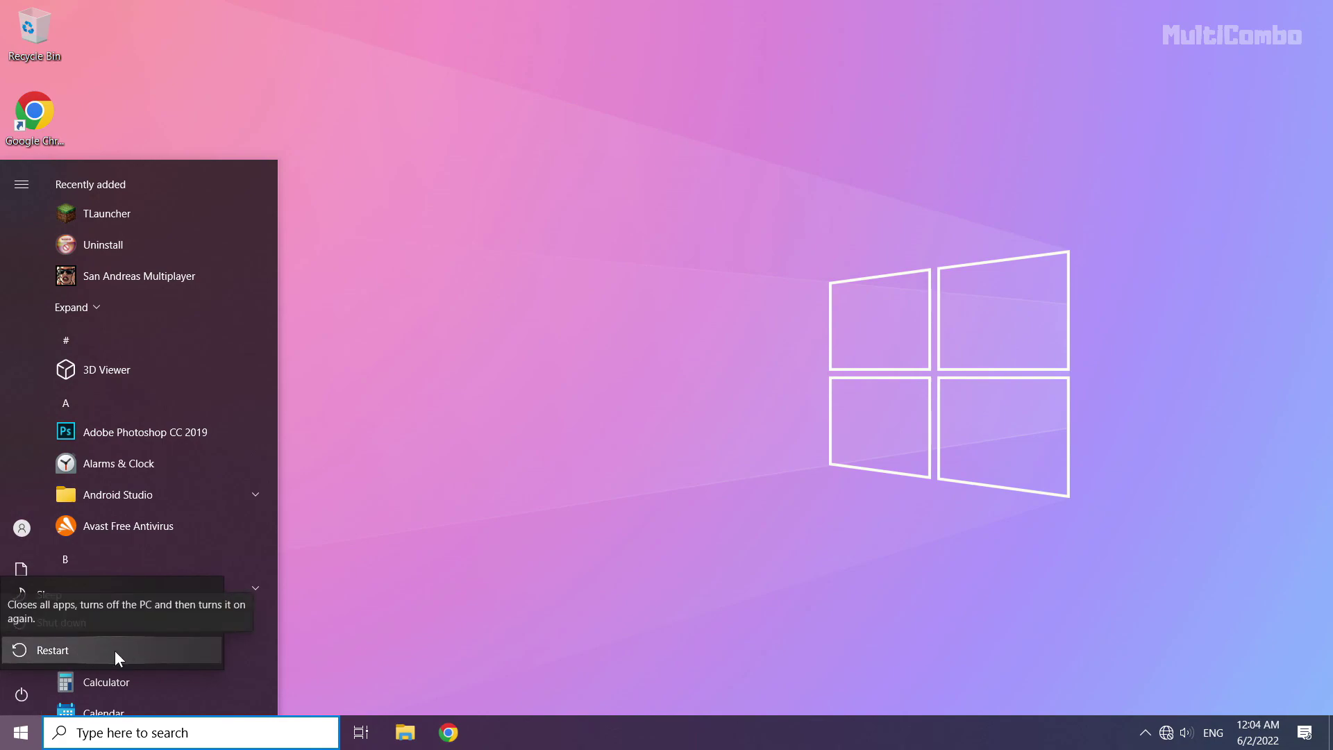